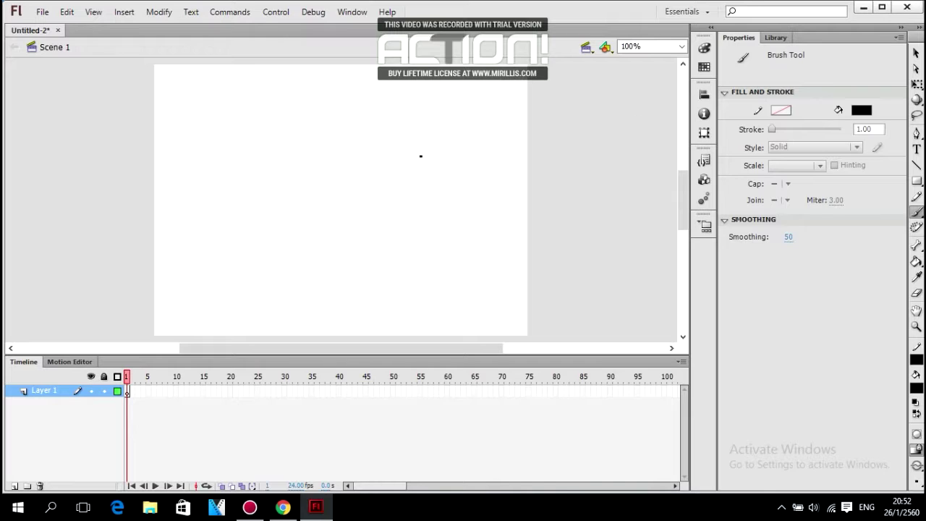
Step: Draw a tilted cube head in black brush strokes, with slanted eyes, a jagged mouth and two side faces
mouse_move(384, 134)
mouse_down()
mouse_move(419, 176)
mouse_move(372, 209)
mouse_move(332, 165)
mouse_move(386, 136)
mouse_move(373, 160)
mouse_up()
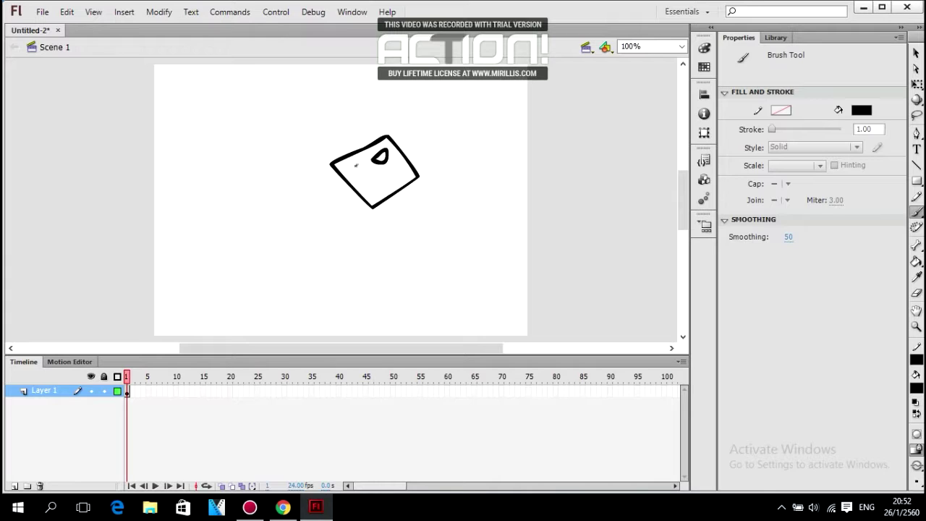
drag(346, 169, 366, 167)
mouse_move(372, 184)
mouse_down()
mouse_move(376, 172)
mouse_move(392, 181)
mouse_move(402, 172)
mouse_up()
mouse_move(331, 166)
mouse_down()
mouse_move(336, 195)
mouse_move(375, 229)
mouse_move(372, 208)
mouse_up()
Step: Draw the block body and two cube-shaped feet below the head with the brush, redoing the strokes of the left foot
mouse_move(417, 184)
mouse_down()
mouse_move(417, 207)
mouse_move(374, 225)
mouse_move(372, 252)
mouse_move(411, 258)
mouse_move(413, 208)
mouse_move(416, 247)
mouse_move(372, 264)
mouse_move(374, 226)
mouse_move(348, 230)
mouse_move(347, 244)
mouse_move(370, 258)
mouse_move(330, 253)
mouse_move(333, 270)
mouse_move(361, 263)
mouse_move(327, 274)
mouse_move(341, 272)
mouse_move(340, 291)
mouse_up()
key(ctrl+z)
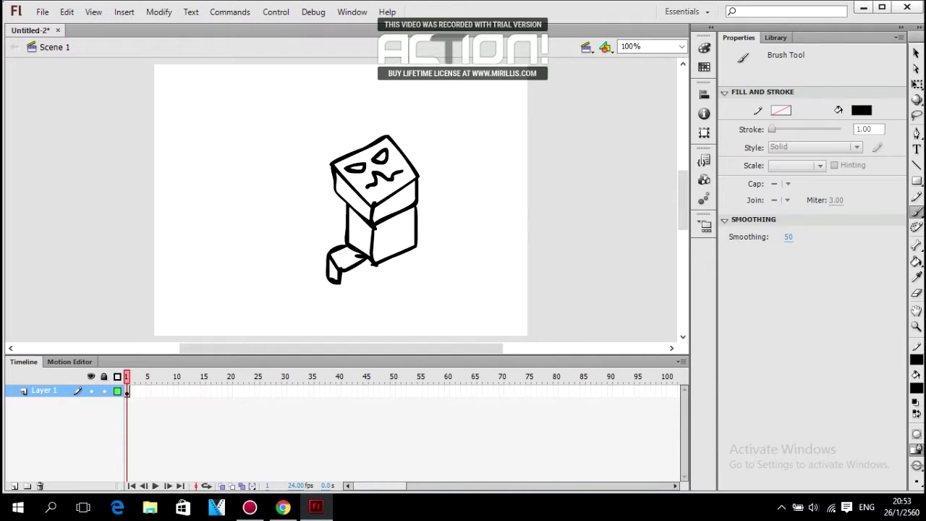
key(ctrl+z)
mouse_move(343, 277)
mouse_down()
mouse_move(344, 294)
mouse_move(375, 284)
mouse_move(368, 260)
mouse_up()
drag(329, 286, 343, 293)
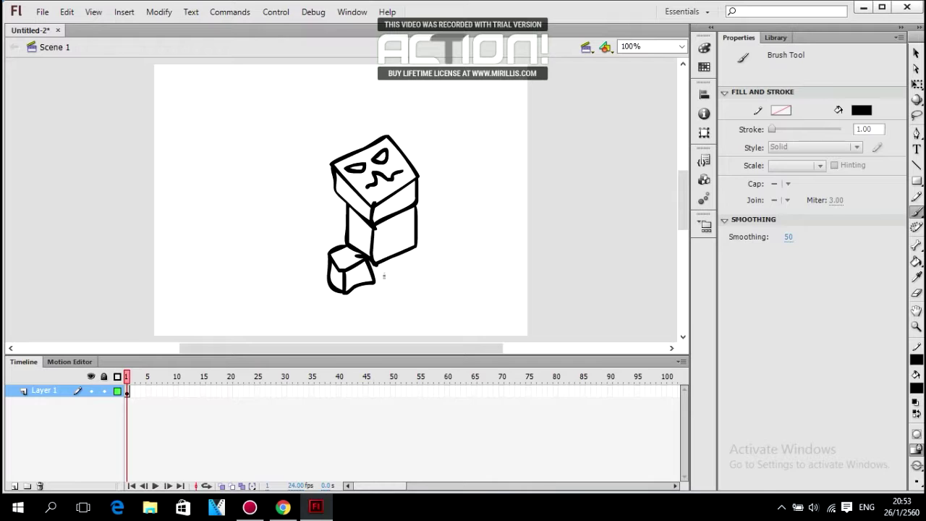
mouse_move(402, 270)
mouse_down()
mouse_move(425, 266)
mouse_move(408, 254)
mouse_move(393, 261)
mouse_move(389, 282)
mouse_move(406, 295)
mouse_move(408, 270)
mouse_move(426, 265)
mouse_move(407, 290)
mouse_up()
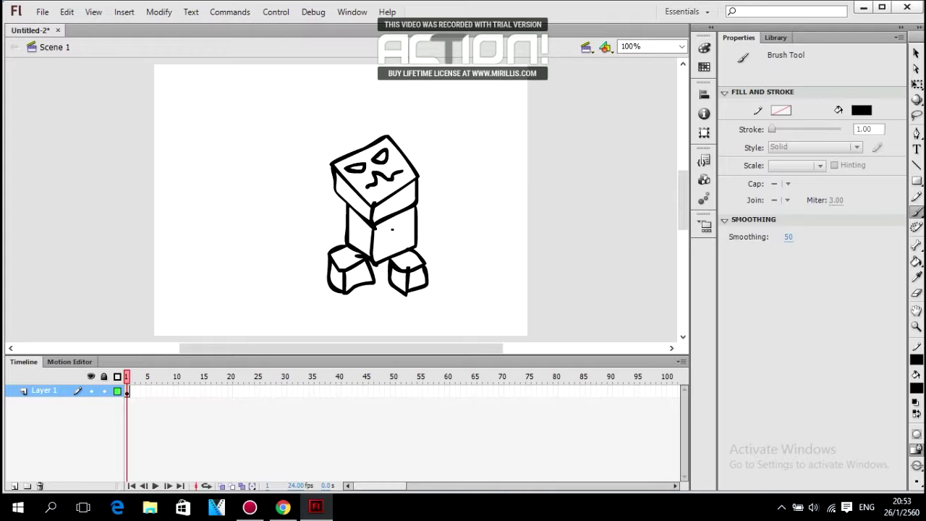
Step: Fill the top faces of both feet with dark green #003300 using the Paint Bucket
click(865, 110)
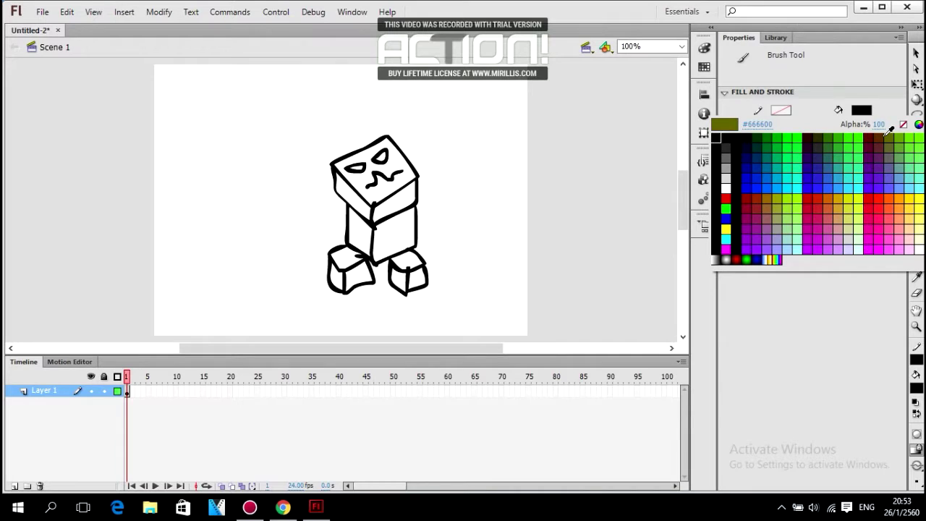
click(755, 137)
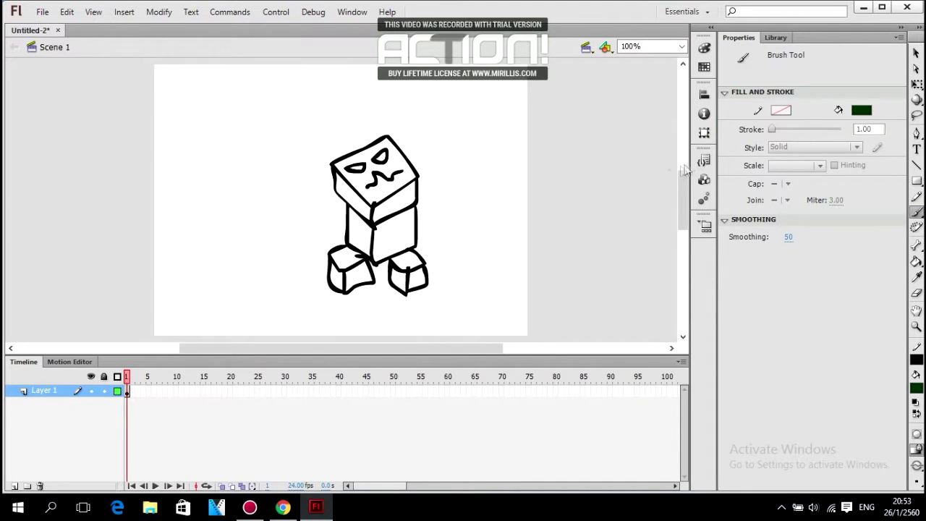
key(k)
click(406, 257)
click(341, 256)
click(355, 172)
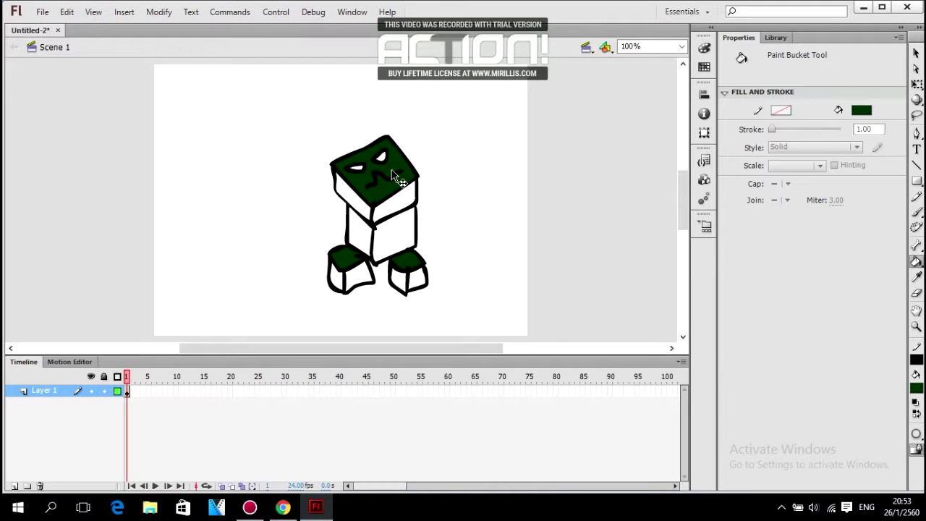
key(ctrl+z)
click(394, 221)
click(353, 229)
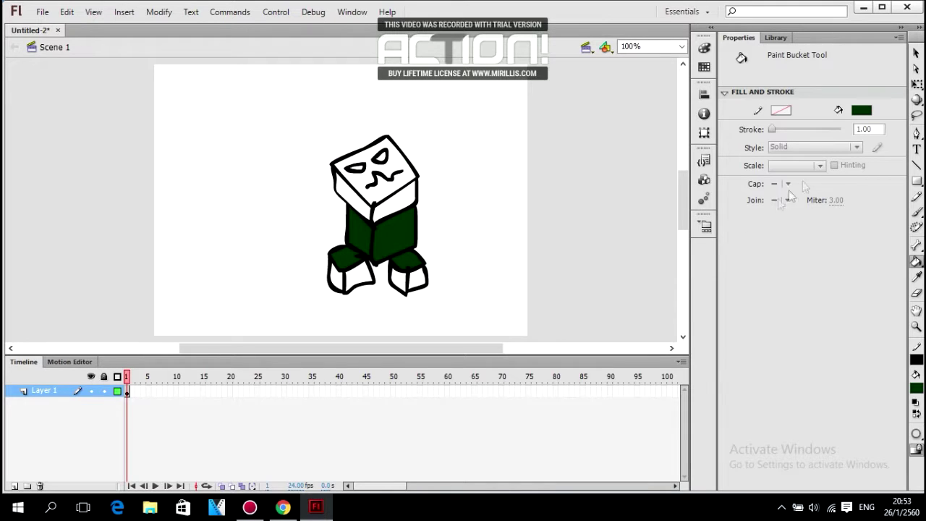
key(ctrl+z)
key(ctrl+z)
Step: Fill the side faces of both feet with brown #663300
click(863, 110)
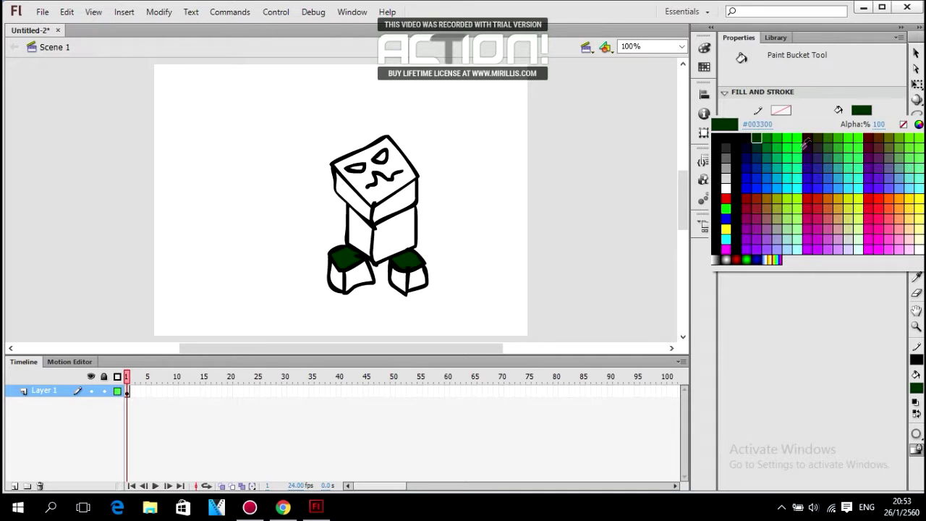
click(877, 137)
click(398, 279)
click(417, 278)
click(361, 277)
click(337, 277)
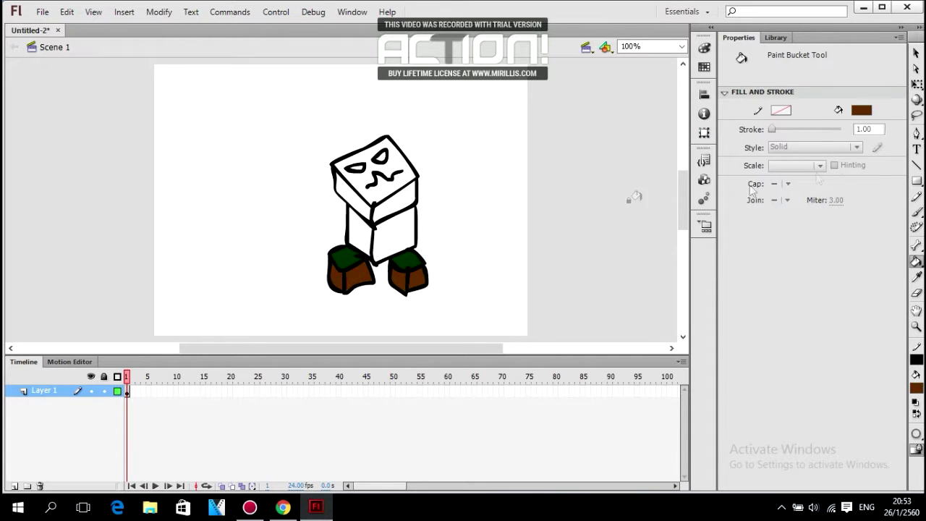
Step: Fill both visible faces of the body block with the same brown
click(401, 223)
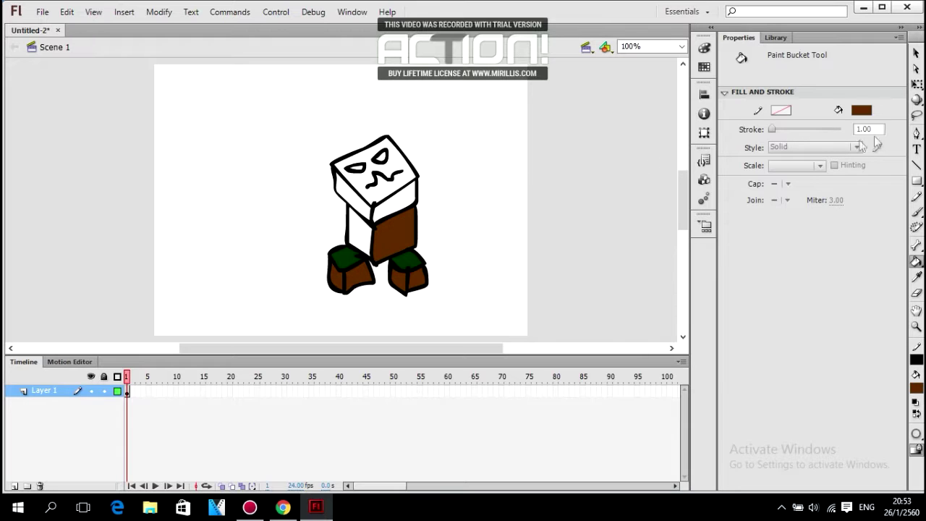
key(b)
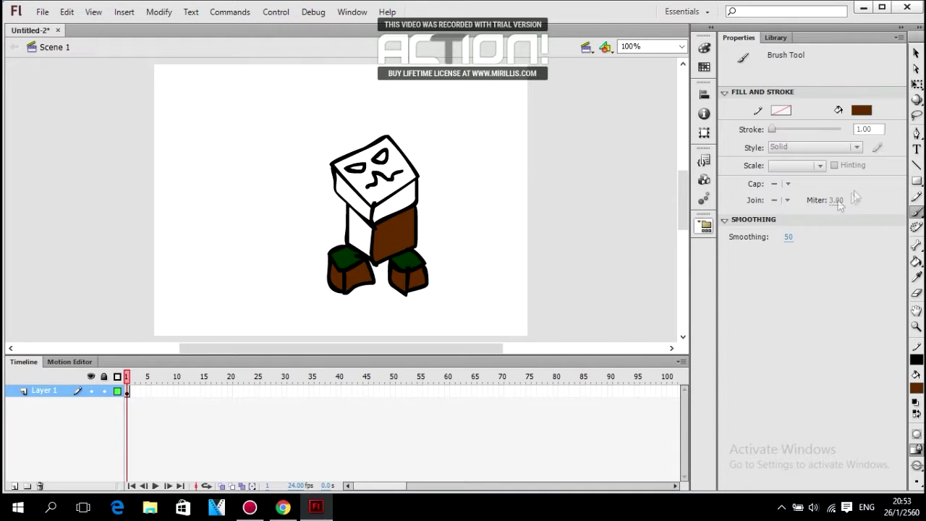
key(k)
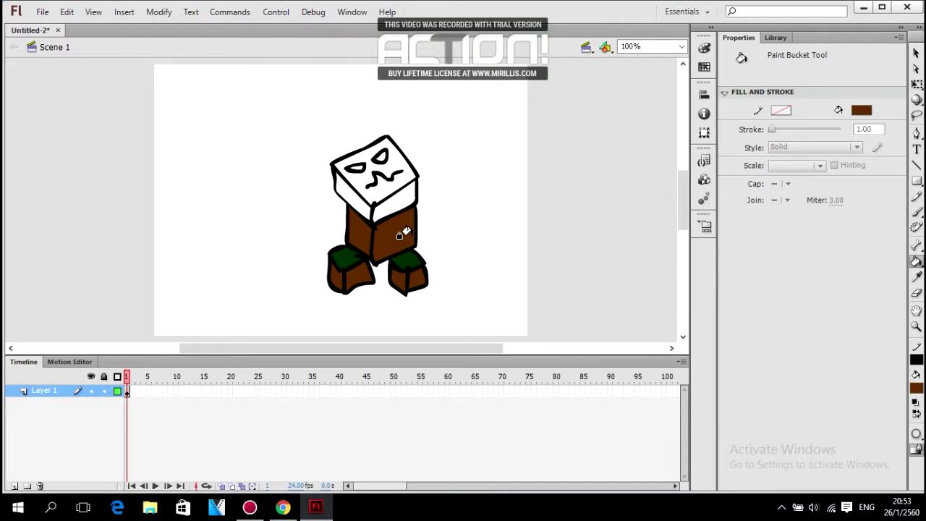
Step: Brush a black dividing line across both faces of the brown body block
key(b)
click(861, 110)
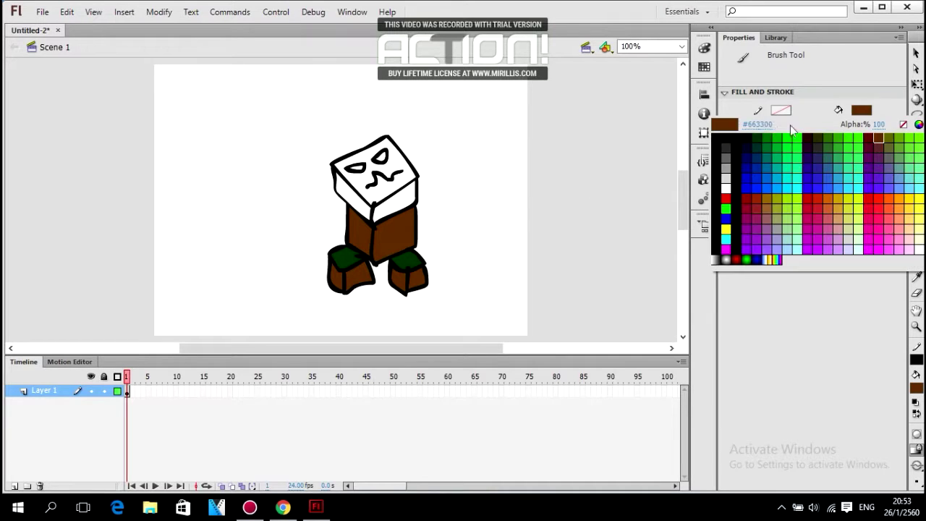
click(717, 123)
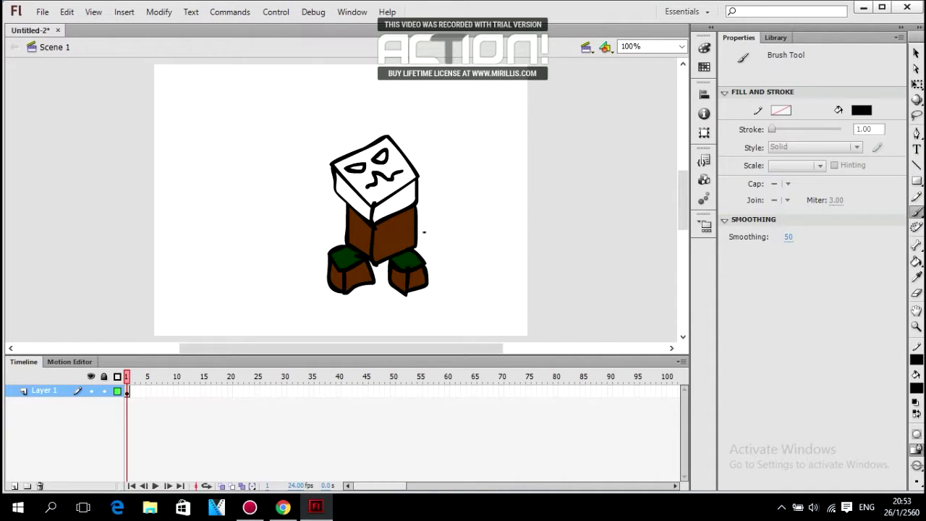
mouse_move(404, 228)
mouse_down()
mouse_move(376, 242)
mouse_move(350, 229)
mouse_up()
Step: Fill the upper sections of both body faces above the dividing line with dark green #003300
click(861, 110)
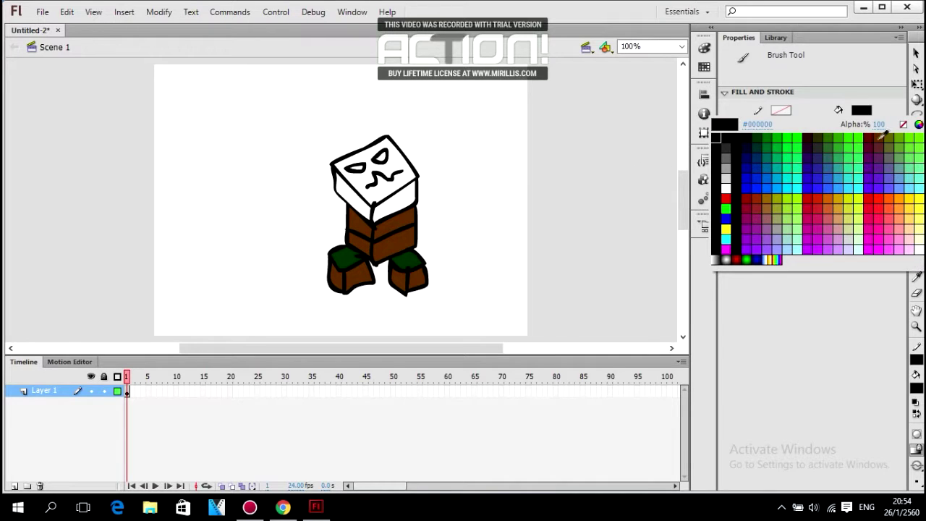
click(758, 137)
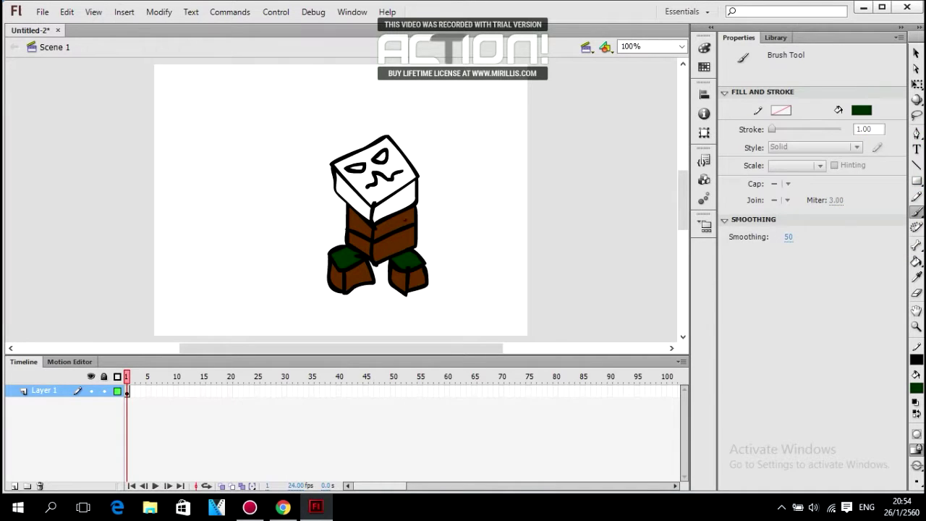
key(k)
click(391, 218)
click(358, 221)
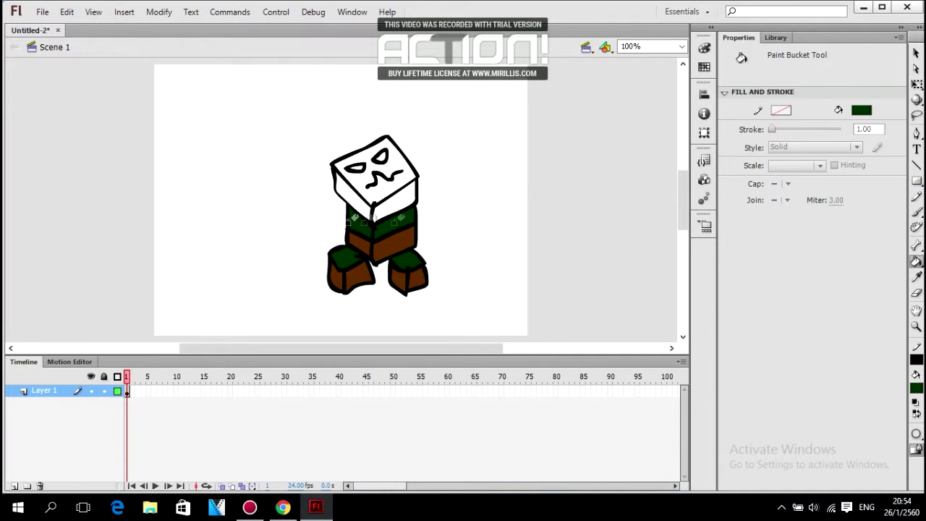
Step: Fill the two side faces of the head and the face around the eyes and mouth with dark green #003300
click(398, 194)
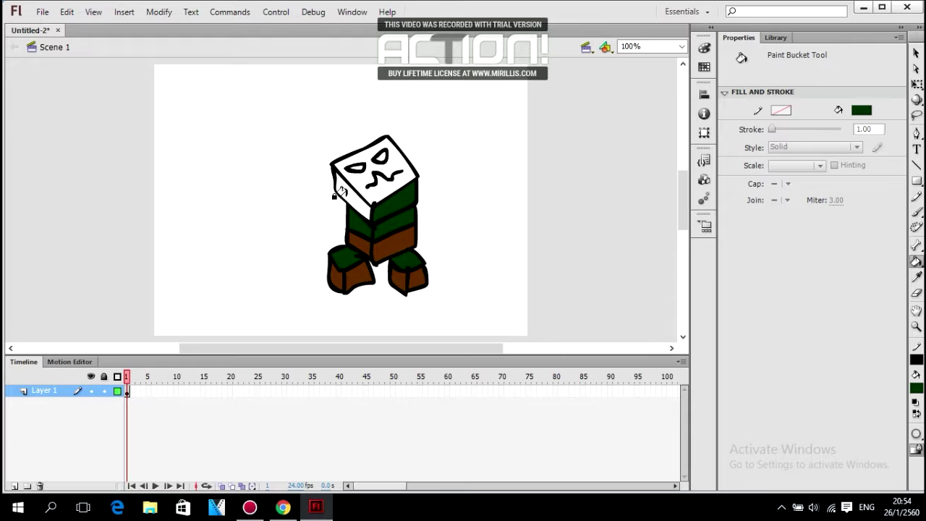
click(352, 190)
click(357, 179)
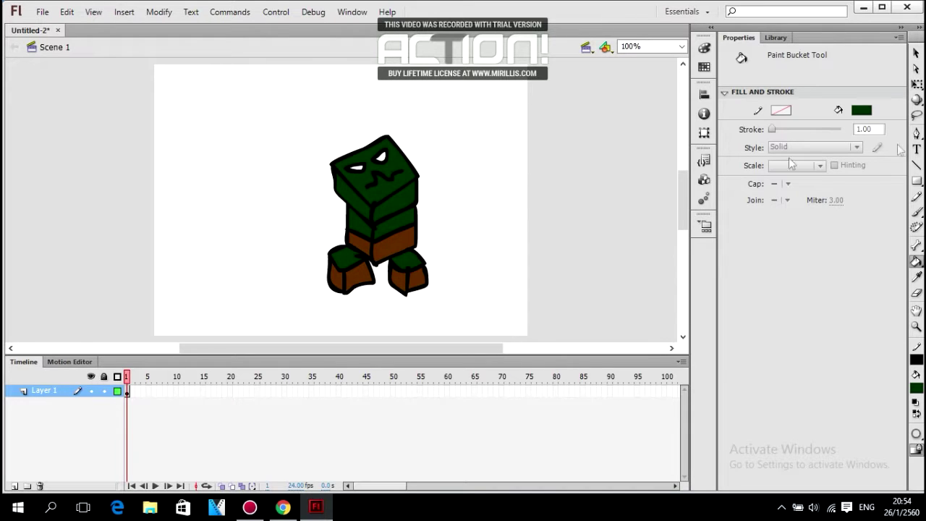
key(ctrl+z)
click(862, 110)
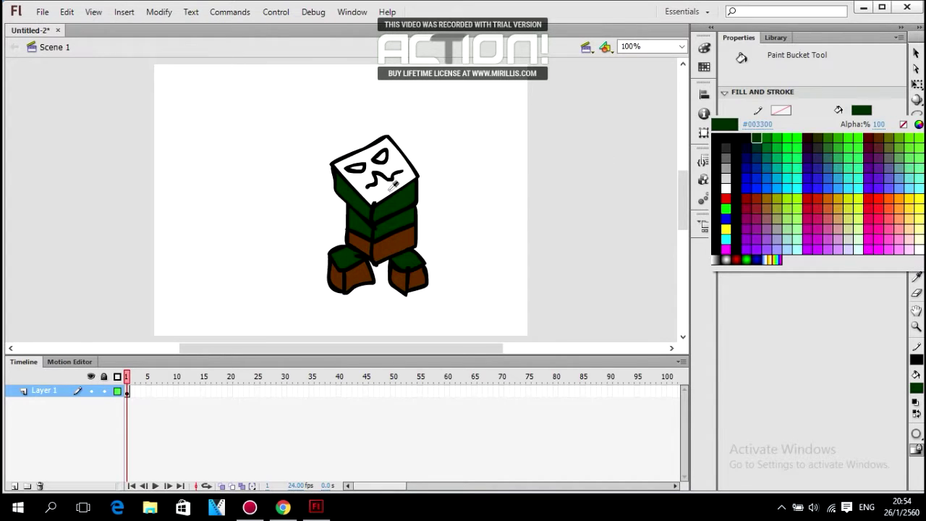
click(359, 193)
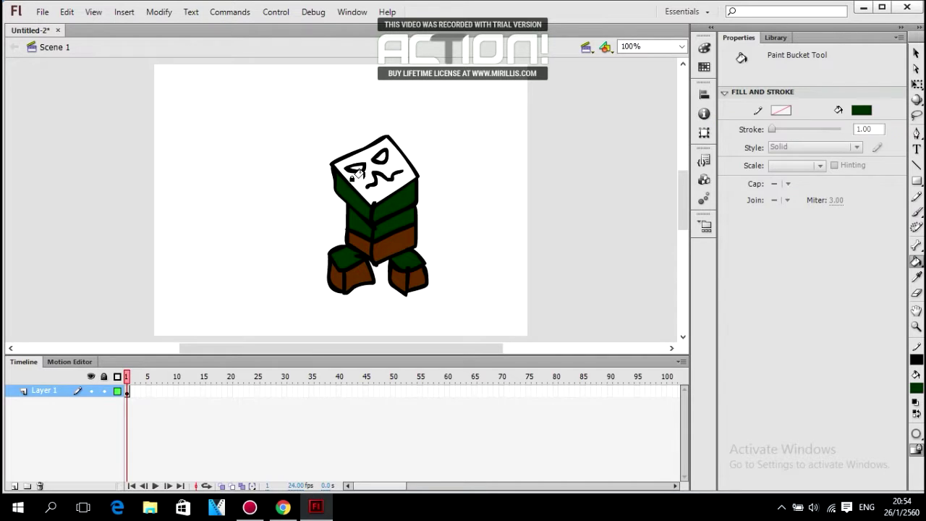
click(359, 174)
Step: Fill both eyes with bright red #FF0000
click(862, 110)
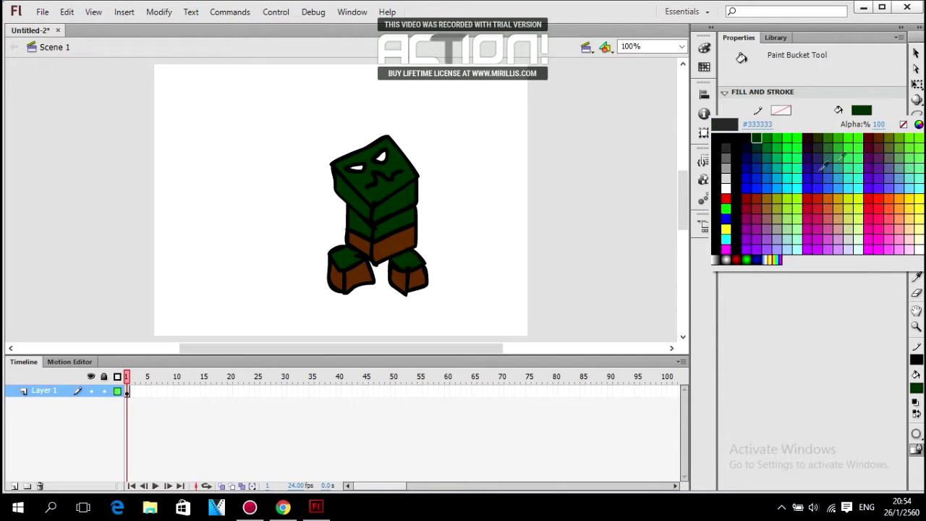
click(727, 198)
click(354, 168)
click(377, 157)
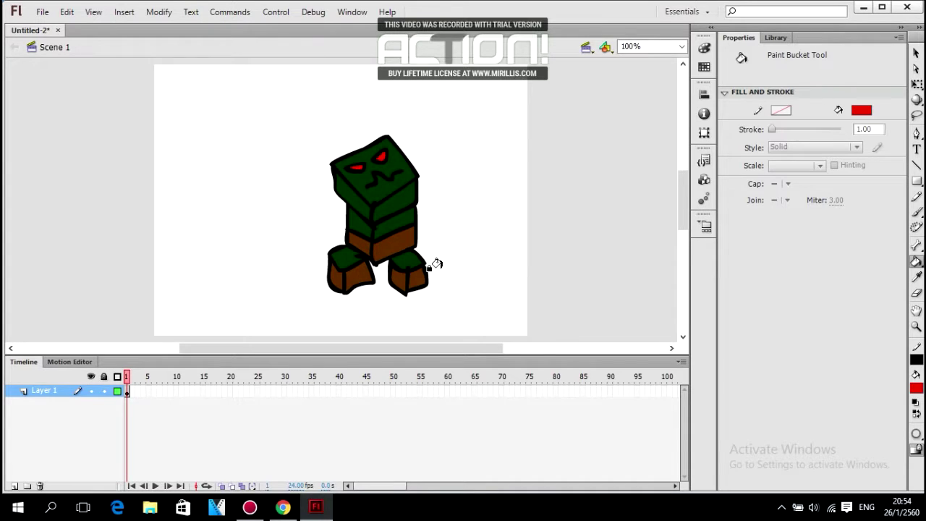
Step: Lock Layer 1 and add a new layer above it
scroll(437, 264, down, 3)
key(b)
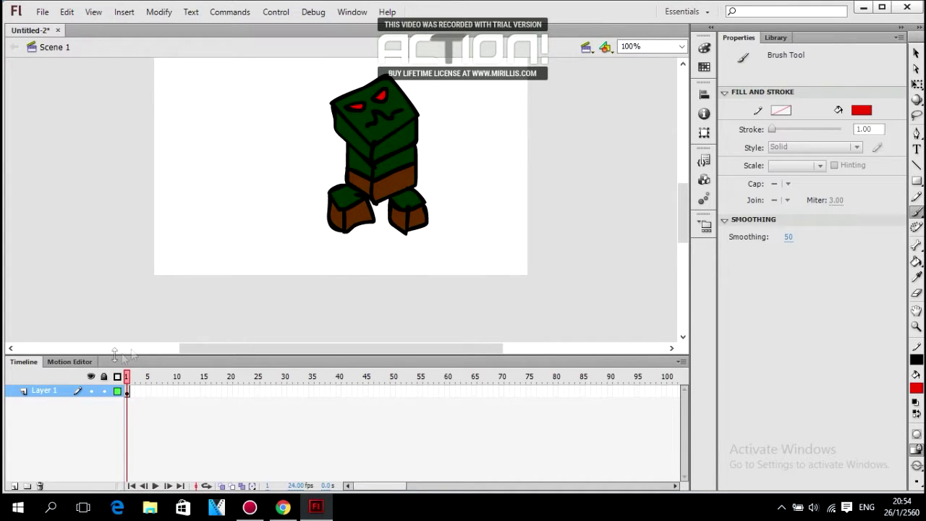
click(105, 392)
click(14, 486)
scroll(337, 254, up, 3)
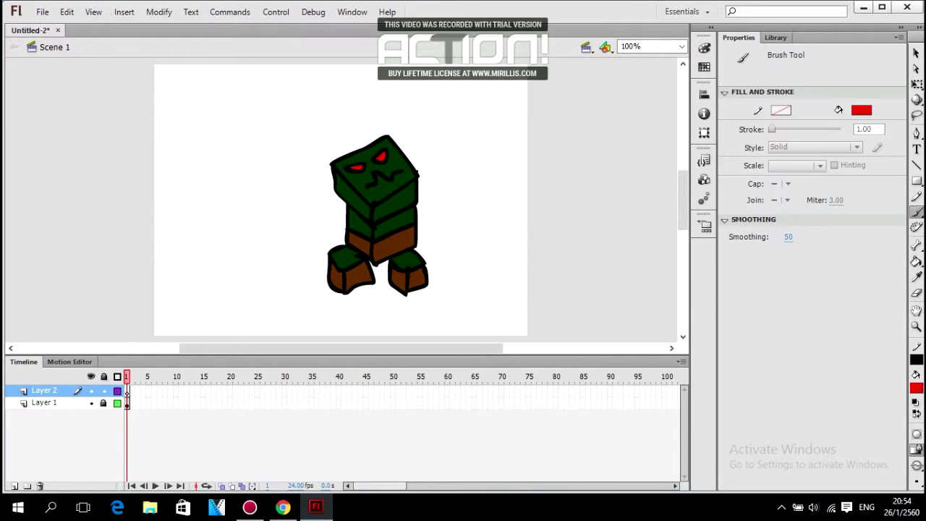
Step: Set the brush's fill colour to black for drawing on Layer 2
click(861, 110)
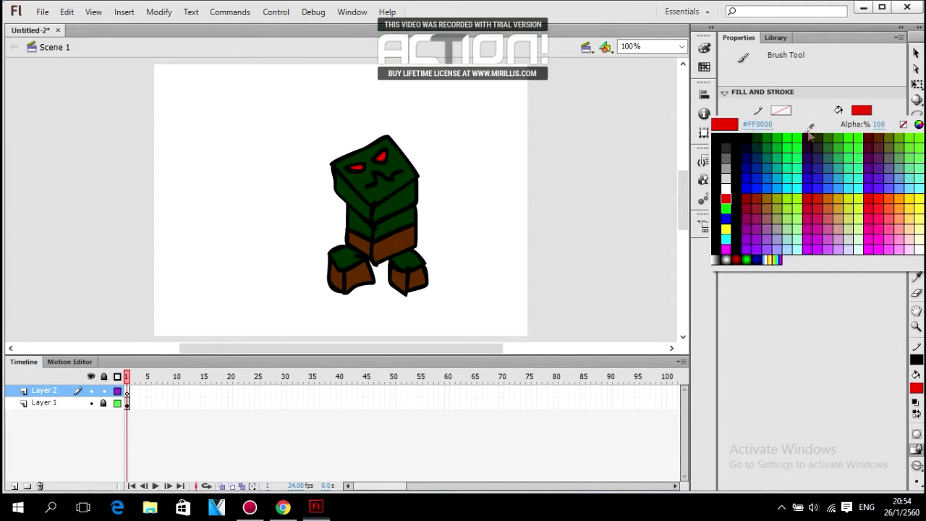
click(726, 139)
mouse_move(475, 64)
mouse_down()
mouse_move(511, 92)
mouse_move(553, 80)
mouse_move(542, 58)
mouse_move(516, 55)
mouse_up()
scroll(517, 116, up, 3)
mouse_move(468, 136)
mouse_down()
mouse_move(438, 141)
mouse_move(475, 172)
mouse_move(517, 173)
mouse_move(520, 205)
mouse_up()
scroll(545, 180, down, 3)
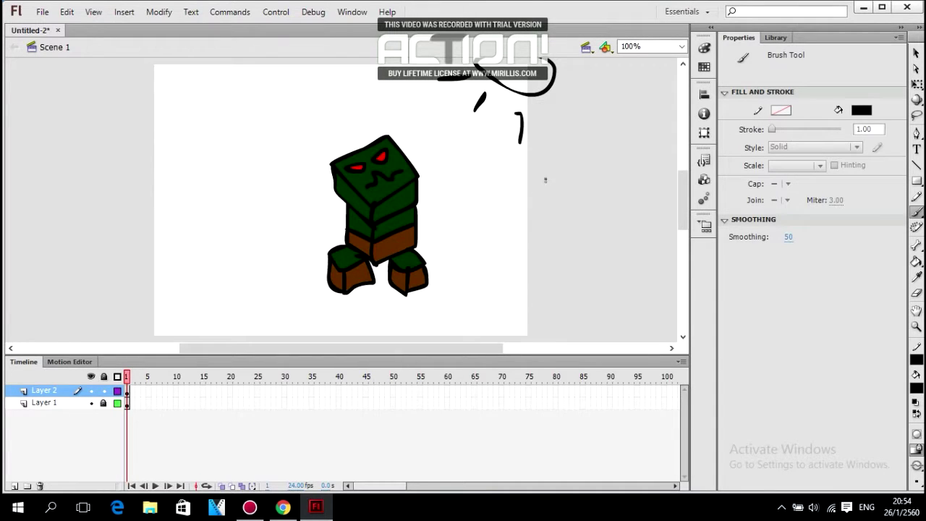
drag(540, 119, 540, 152)
mouse_move(469, 97)
mouse_down()
mouse_move(429, 125)
mouse_move(432, 137)
mouse_move(476, 125)
mouse_up()
drag(469, 91, 441, 132)
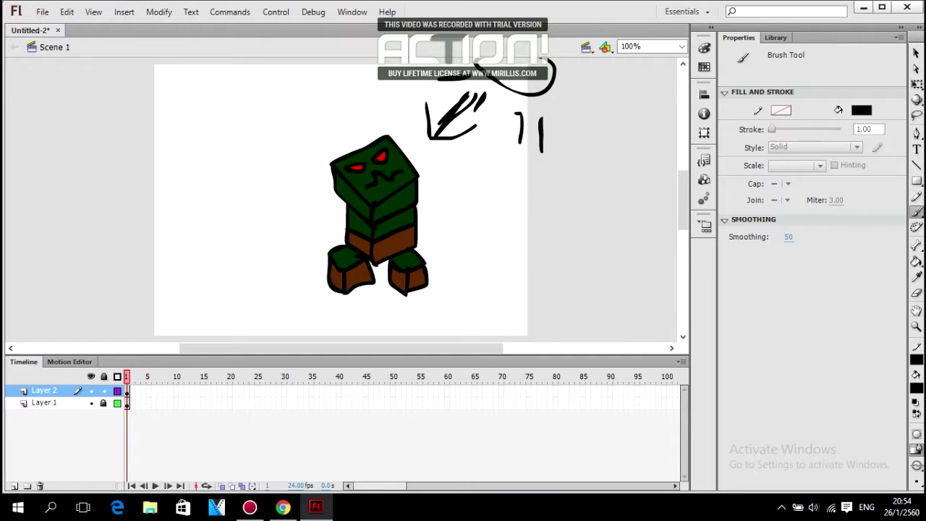
key(ctrl+z)
key(ctrl+z)
key(ctrl+z)
key(ctrl+z)
key(ctrl+z)
key(ctrl+z)
key(ctrl+z)
key(ctrl+z)
key(ctrl+z)
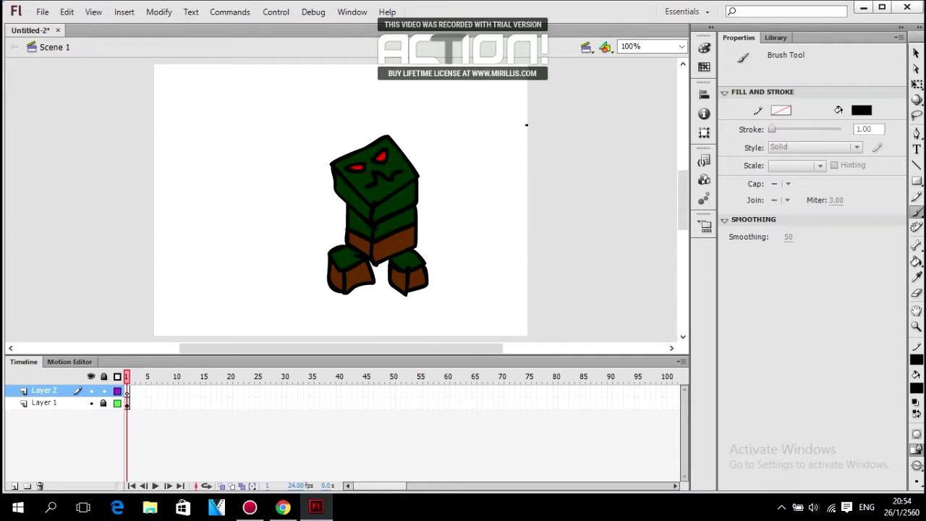
Step: Draw a rounded sun with four short rays over the stage's upper-right corner on Layer 2 and fill it orange
scroll(527, 128, up, 2)
mouse_move(493, 126)
mouse_down()
mouse_move(536, 164)
mouse_move(554, 139)
mouse_move(533, 113)
mouse_move(508, 113)
mouse_move(459, 157)
mouse_move(489, 144)
mouse_move(488, 178)
mouse_move(544, 195)
mouse_up()
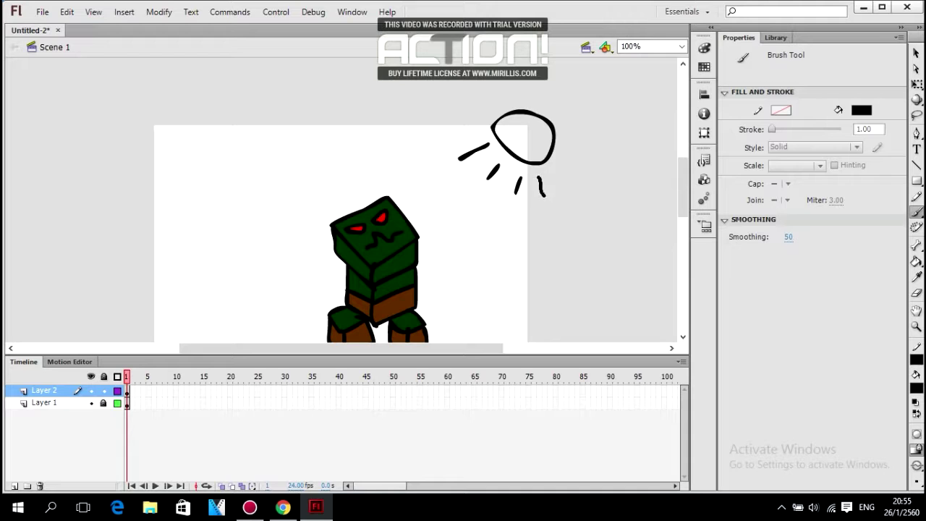
key(k)
click(861, 110)
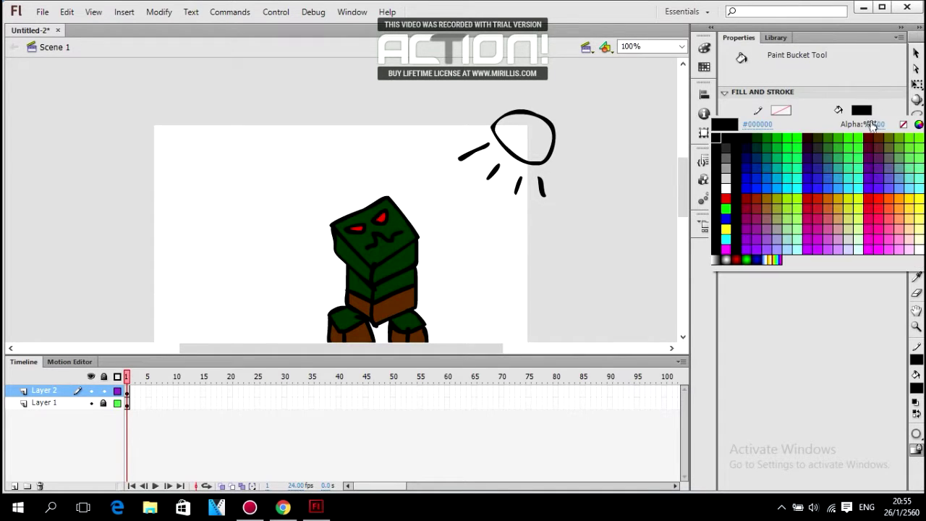
click(889, 195)
click(544, 141)
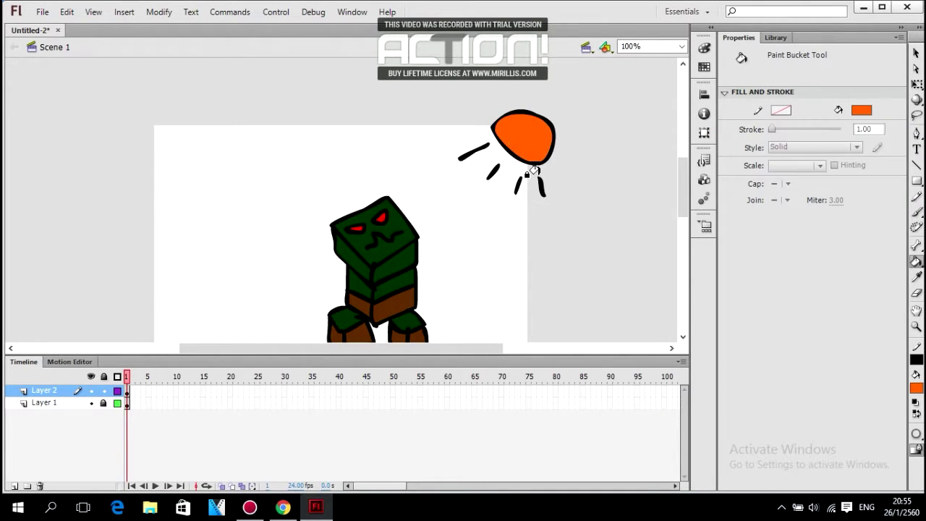
scroll(548, 168, down, 2)
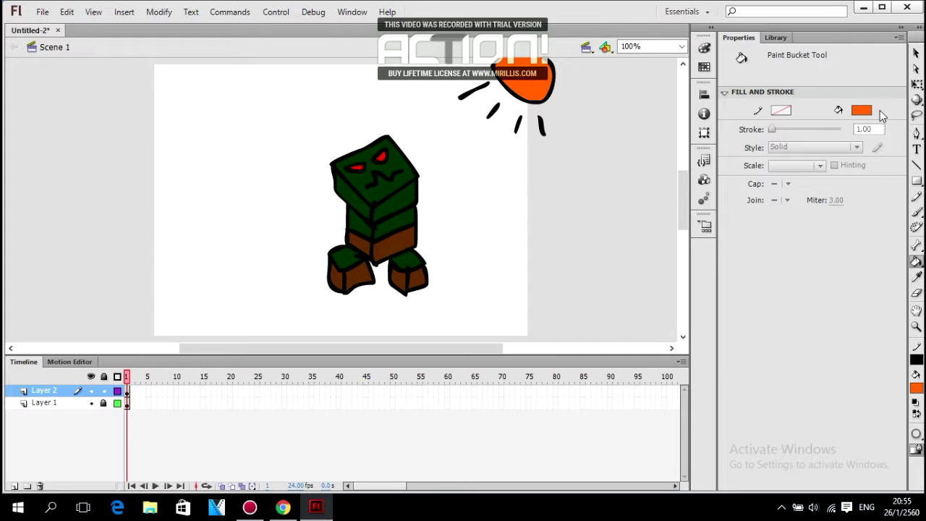
Step: Set the fill colour back to black and lock Layer 2
click(861, 112)
click(754, 137)
click(104, 391)
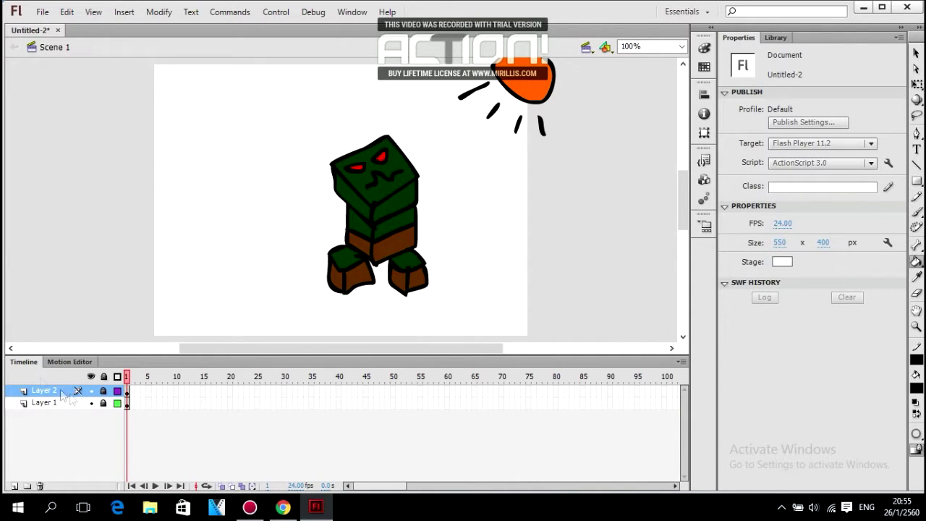
Step: Add a new layer above Layer 2 and brush a black shading outline along the right side of the character's head, body and foot
click(14, 485)
scroll(362, 225, up, 2)
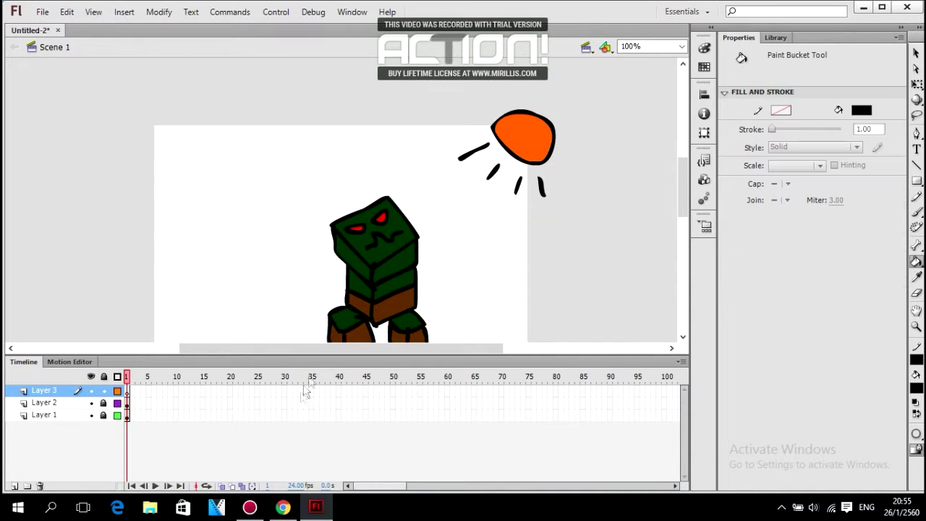
key(b)
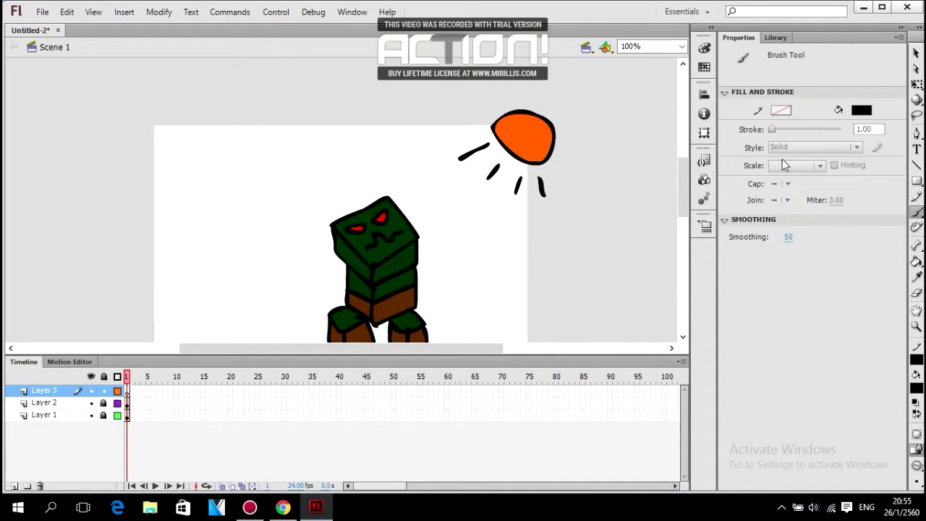
scroll(385, 173, down, 2)
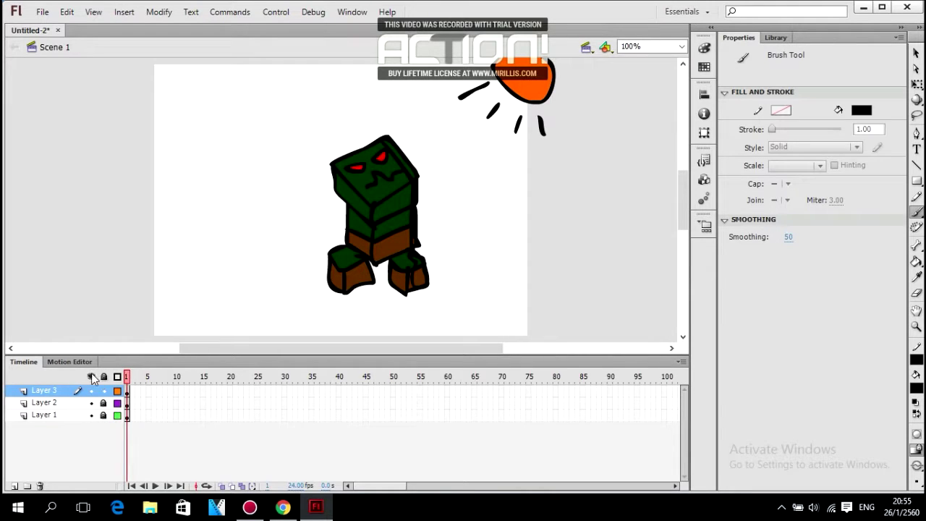
Step: Draw the outline of a long ground shadow from the character's feet toward the stage's lower-left area on Layer 3
click(91, 416)
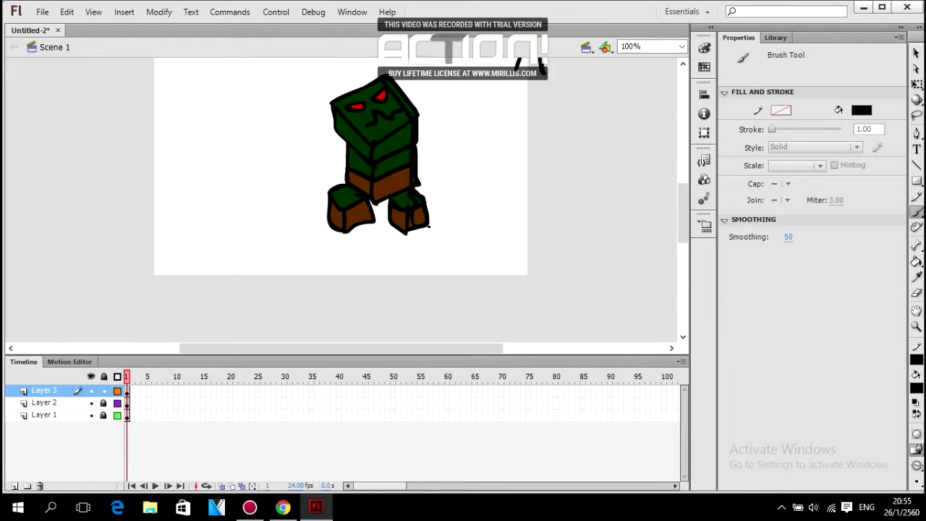
drag(429, 226, 287, 290)
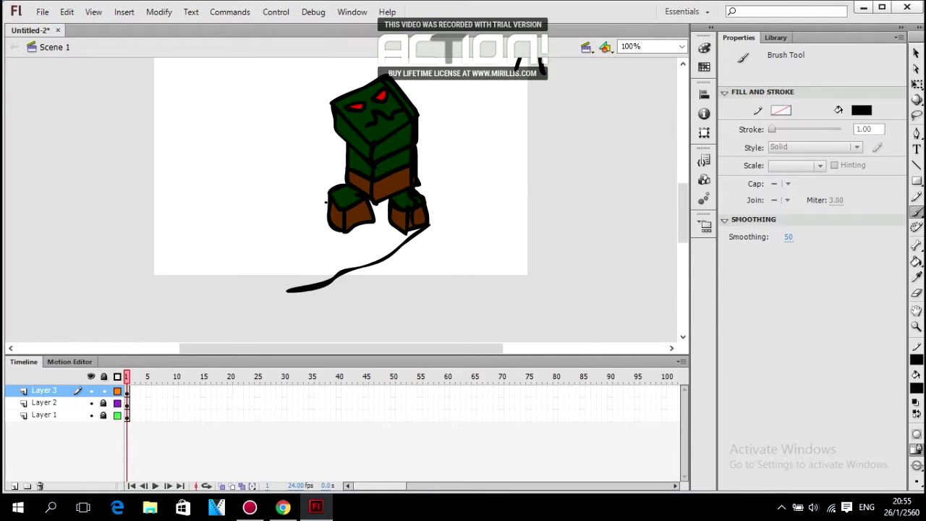
mouse_move(327, 198)
mouse_down()
mouse_move(288, 217)
mouse_move(252, 265)
mouse_move(258, 286)
mouse_up()
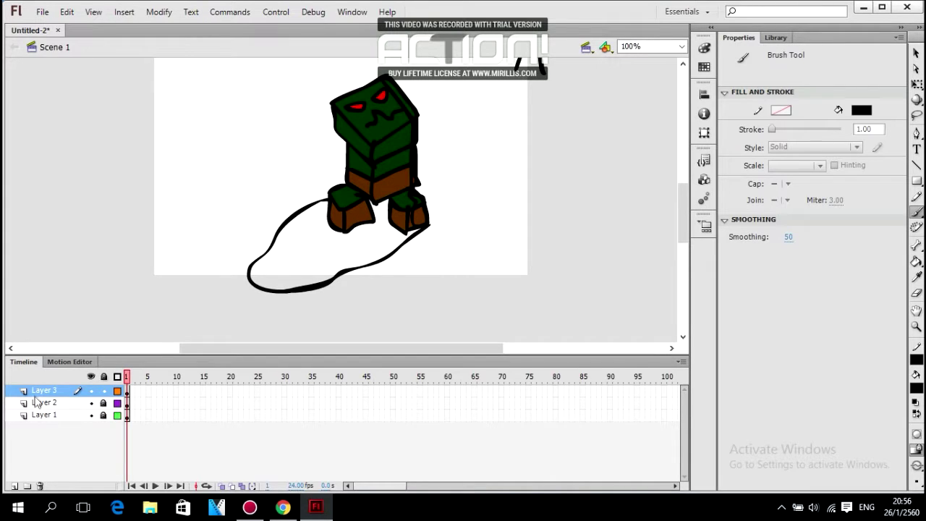
Step: Rearrange the layers into the order Layer 3, Layer 1, Layer 2, and add a small brush dab at the shadow outline's right end
drag(42, 393, 46, 425)
drag(52, 393, 56, 431)
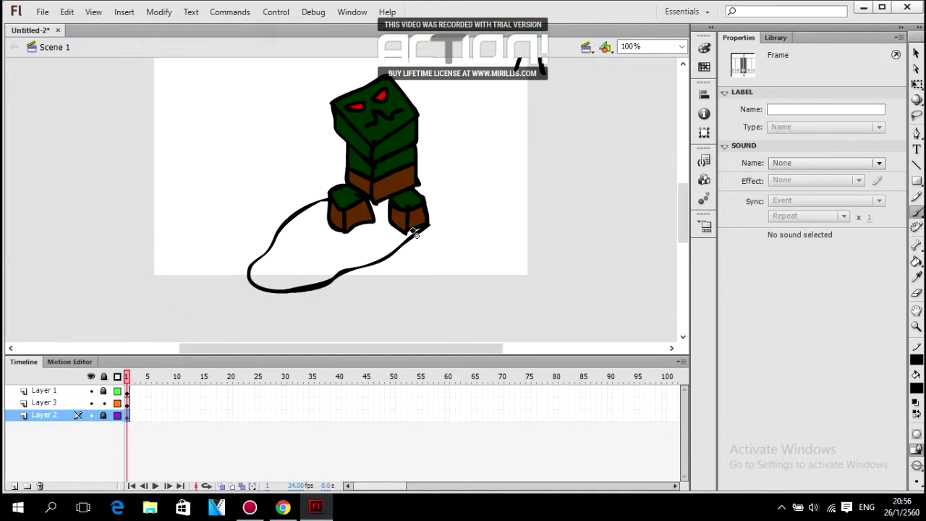
click(63, 404)
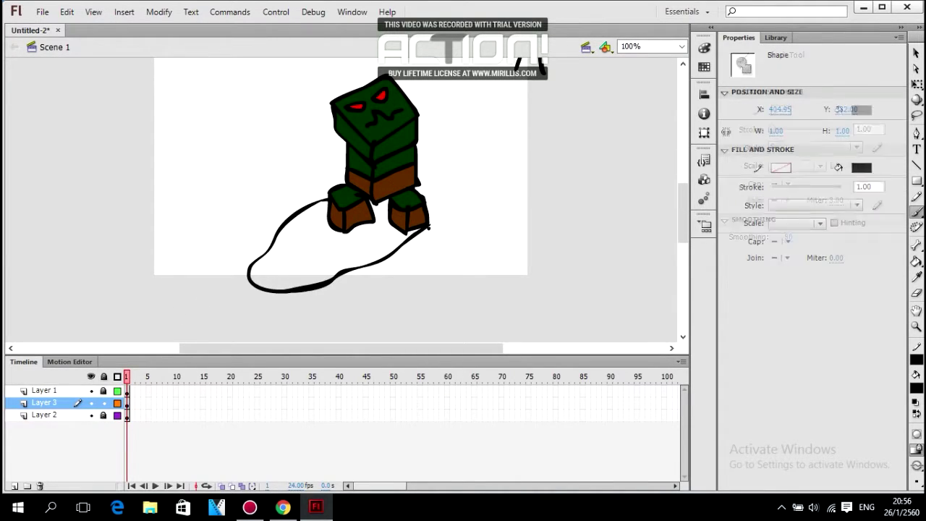
click(428, 226)
drag(76, 415, 65, 402)
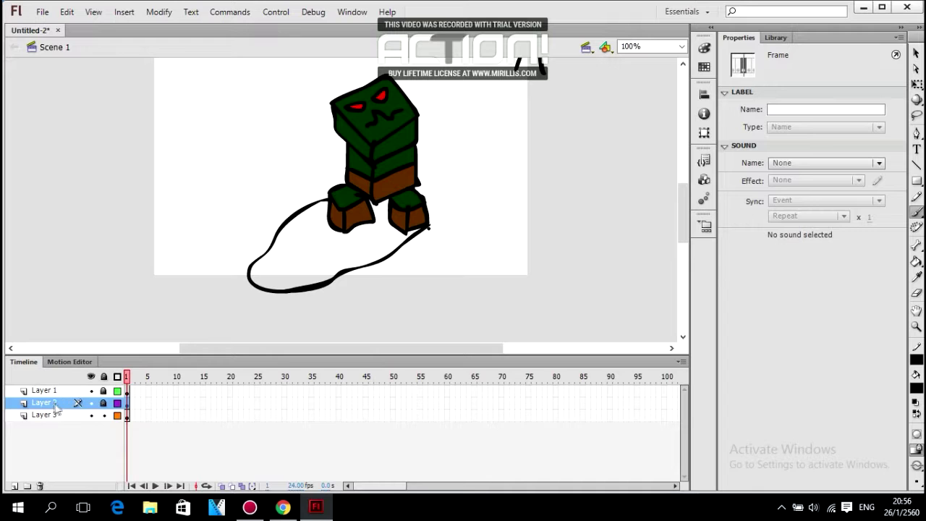
mouse_move(54, 406)
mouse_down()
mouse_move(50, 428)
mouse_move(62, 387)
mouse_move(53, 390)
mouse_up()
scroll(340, 210, up, 3)
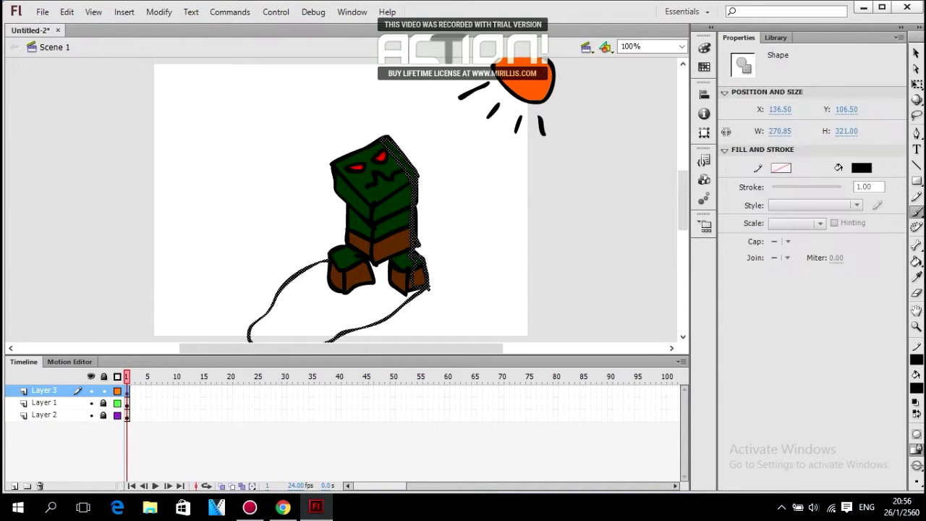
Step: Bridge the gap between the two feet with a brush stroke and fill the shading area on the right foot black
click(377, 270)
key(Escape)
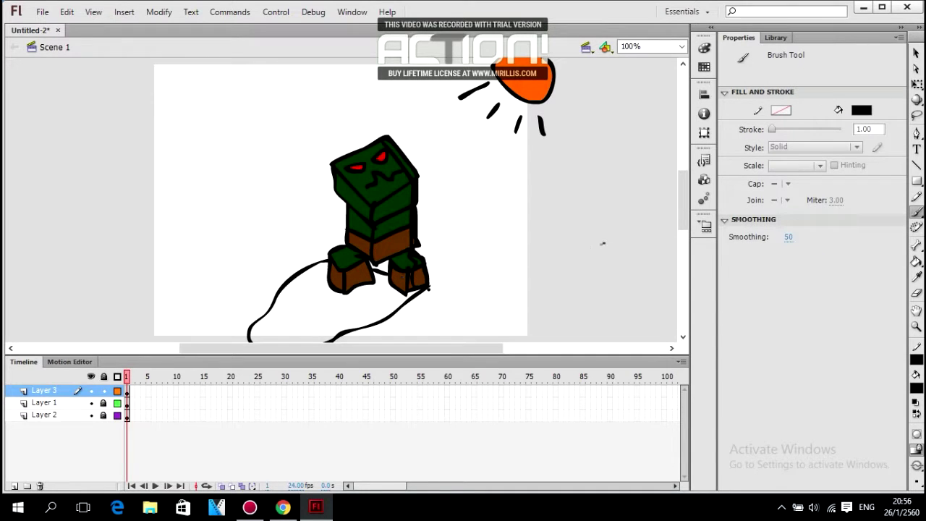
key(k)
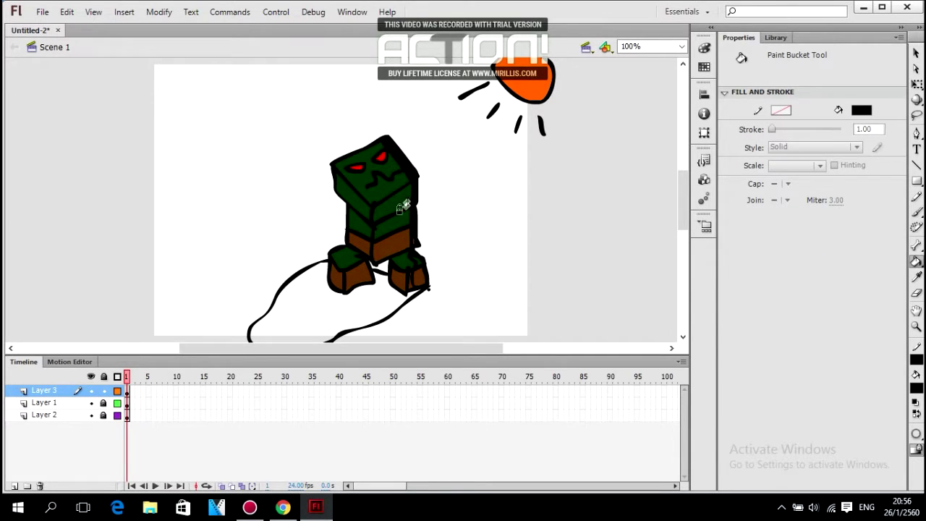
click(414, 270)
Step: Fill the ground shadow outline below the character with black on Layer 3
scroll(402, 214, down, 3)
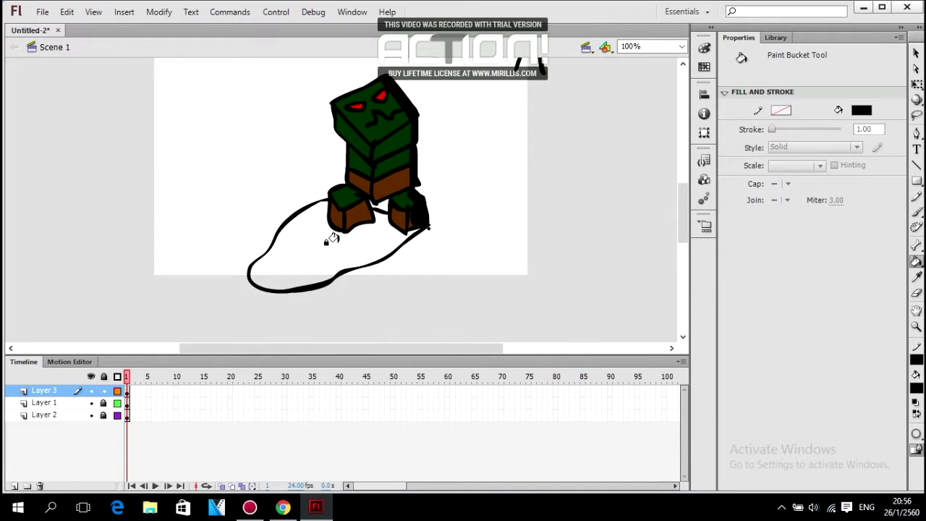
key(b)
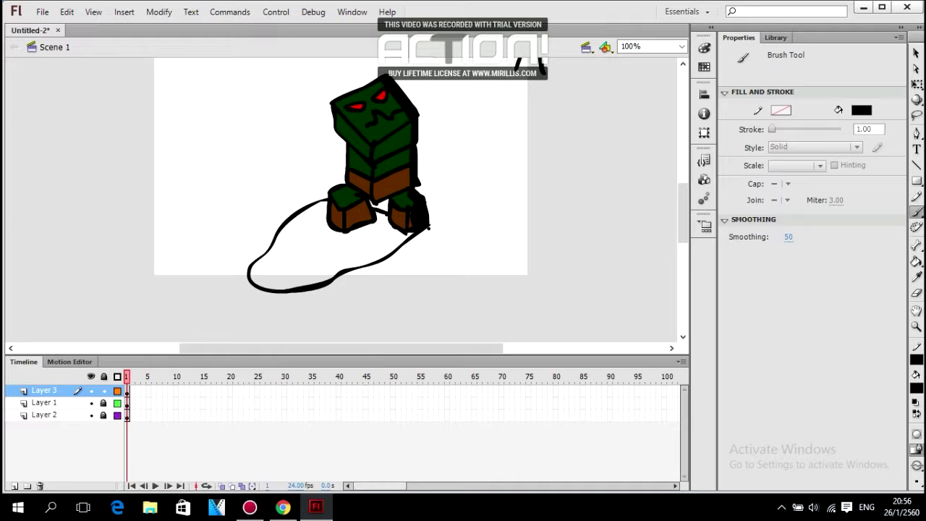
key(k)
click(358, 243)
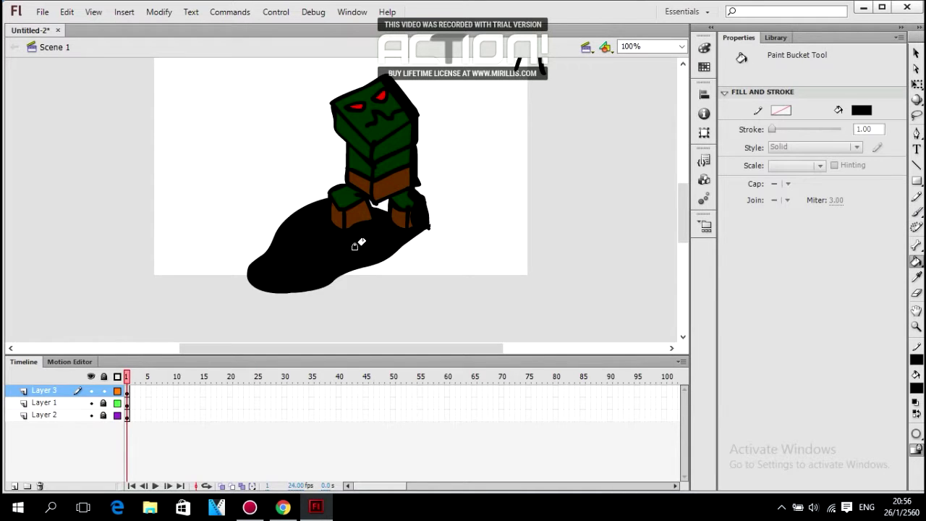
Step: Select all the shading and ground shadow shapes on Layer 3 and convert them to a Movie Clip symbol
scroll(384, 250, up, 3)
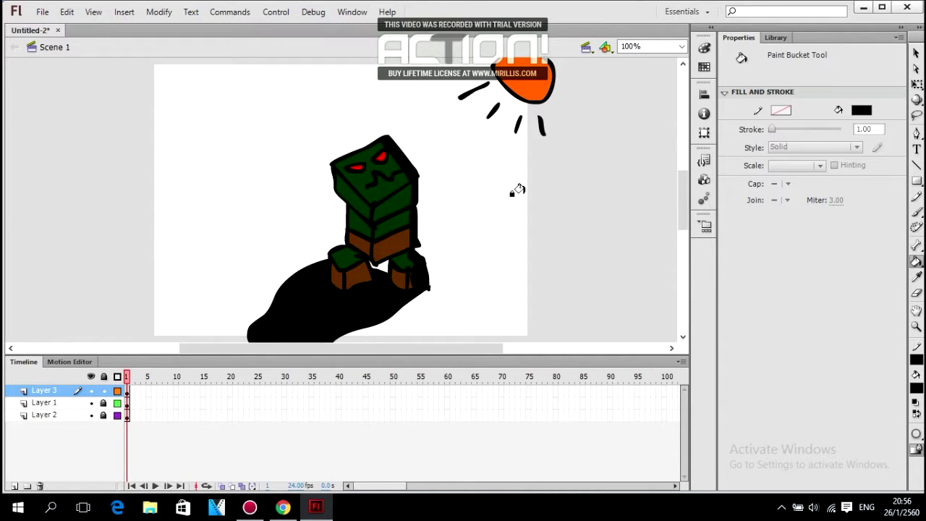
key(v)
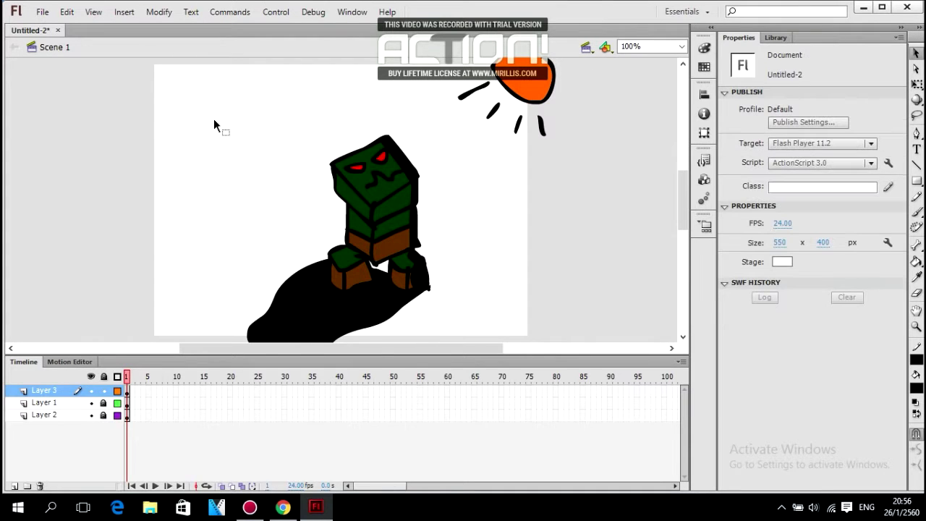
scroll(215, 108, down, 2)
drag(220, 68, 468, 313)
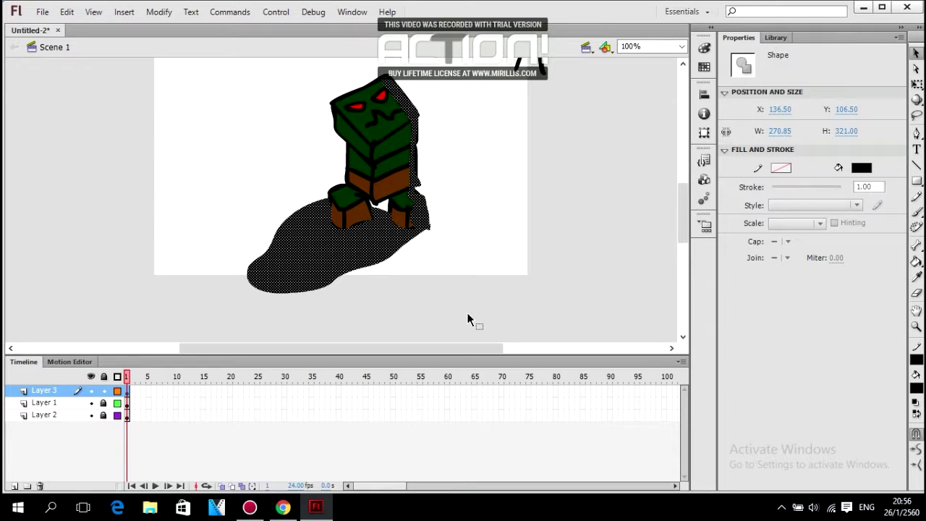
key(F8)
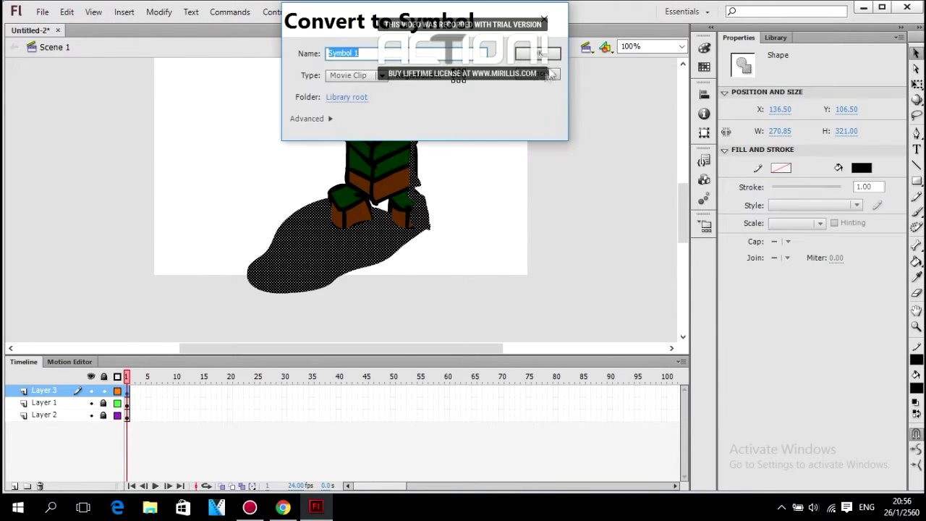
click(351, 75)
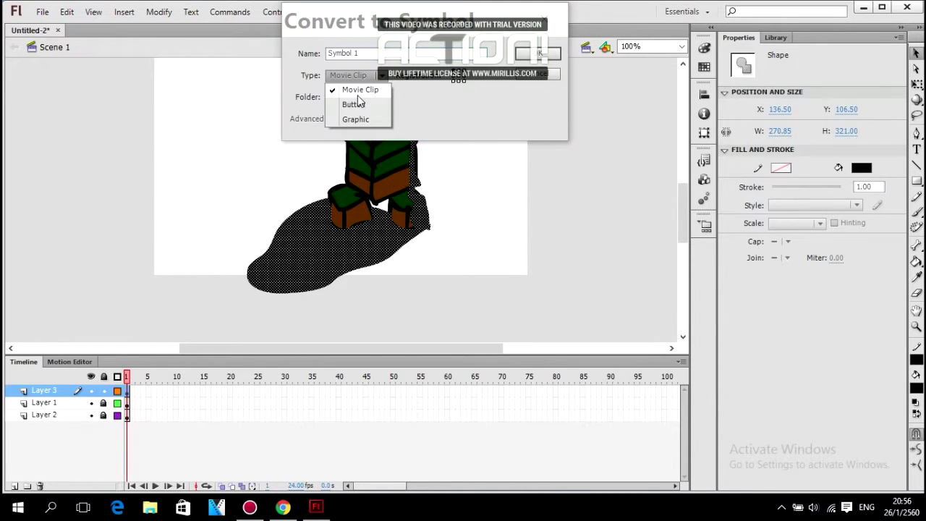
click(360, 90)
click(537, 53)
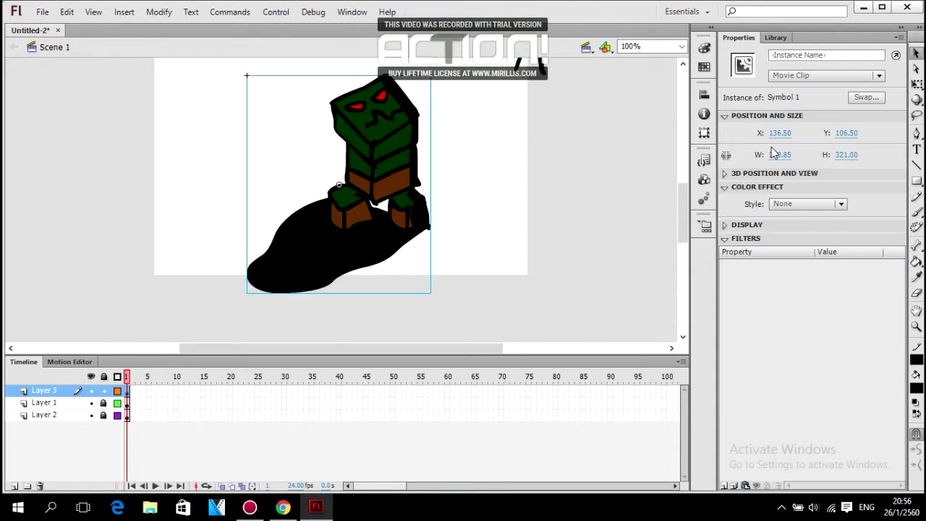
Step: Apply the Advanced color effect to the shadow symbol and set its red, green and blue offsets to -255
scroll(405, 231, up, 2)
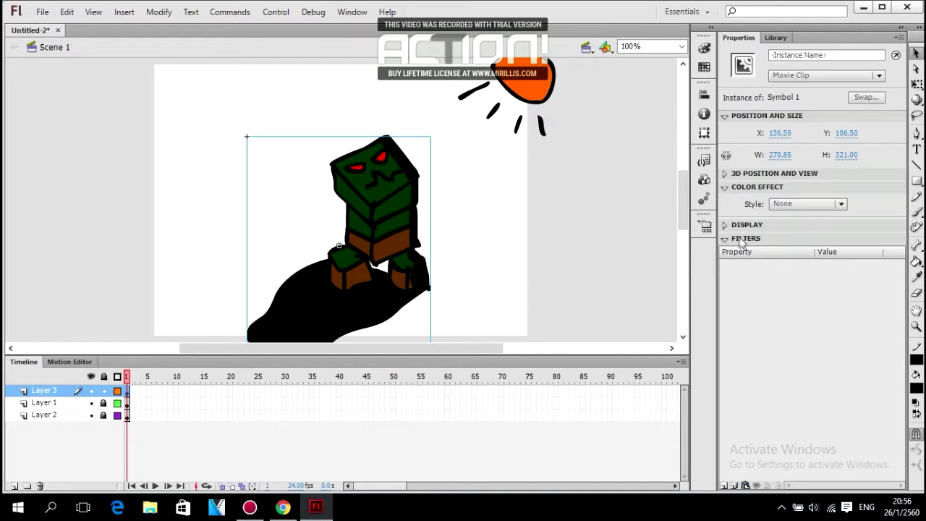
click(770, 203)
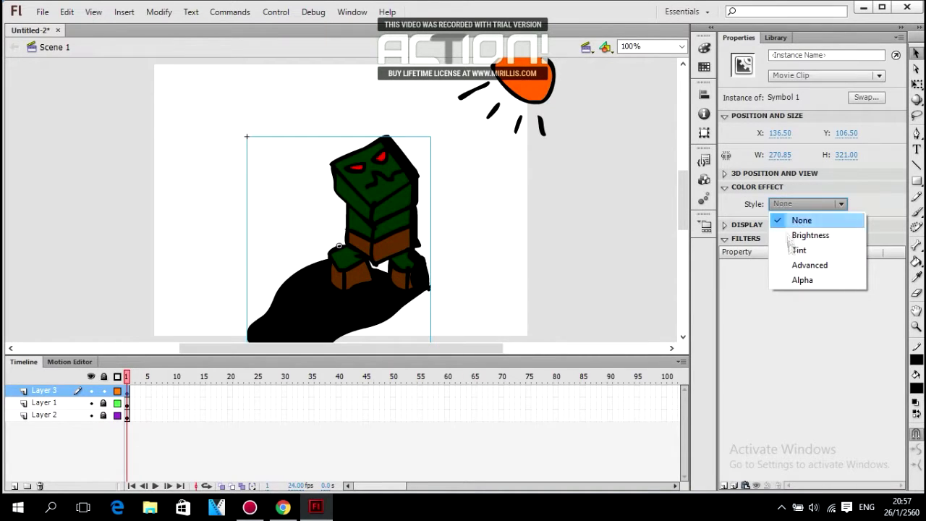
click(823, 269)
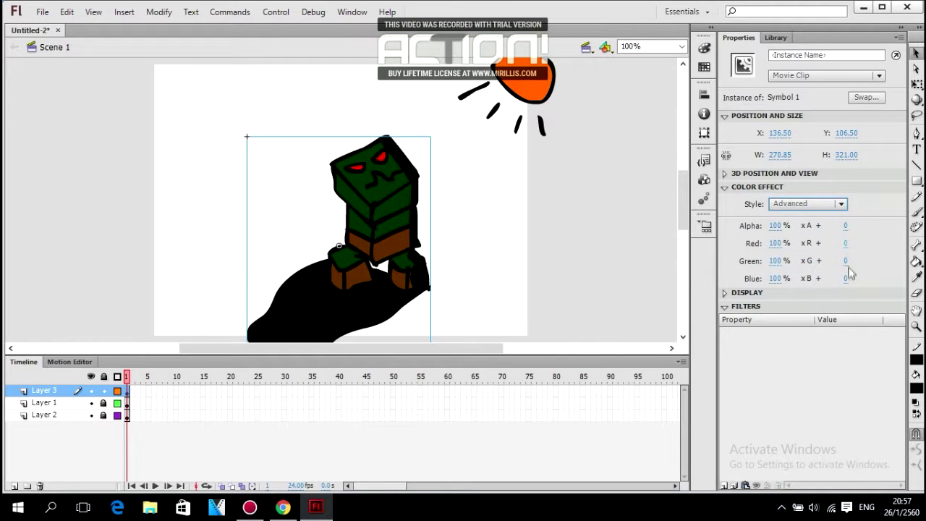
drag(846, 278, 825, 309)
drag(850, 350, 854, 389)
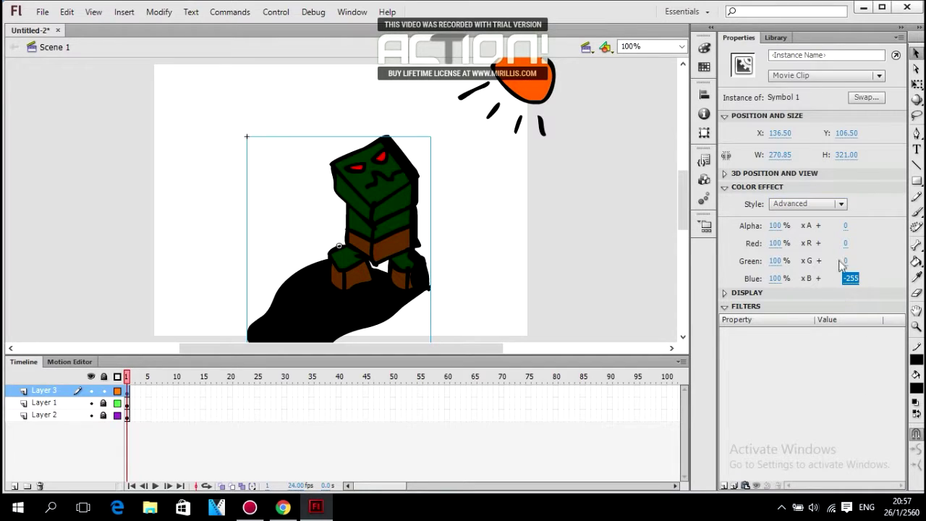
drag(845, 260, 853, 359)
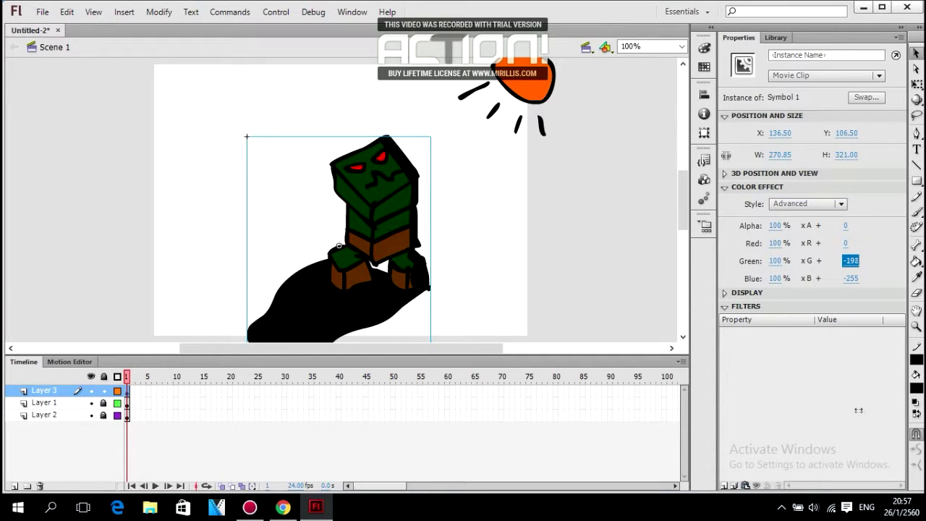
drag(845, 243, 854, 362)
Step: Make the shadow symbol semi-transparent by setting its alpha offset to -170
click(846, 226)
drag(846, 234, 852, 352)
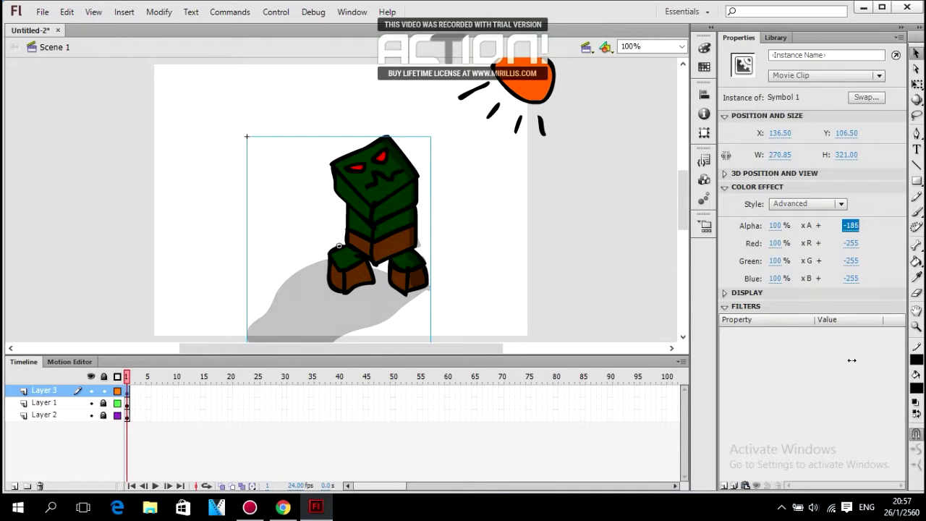
drag(846, 353, 842, 341)
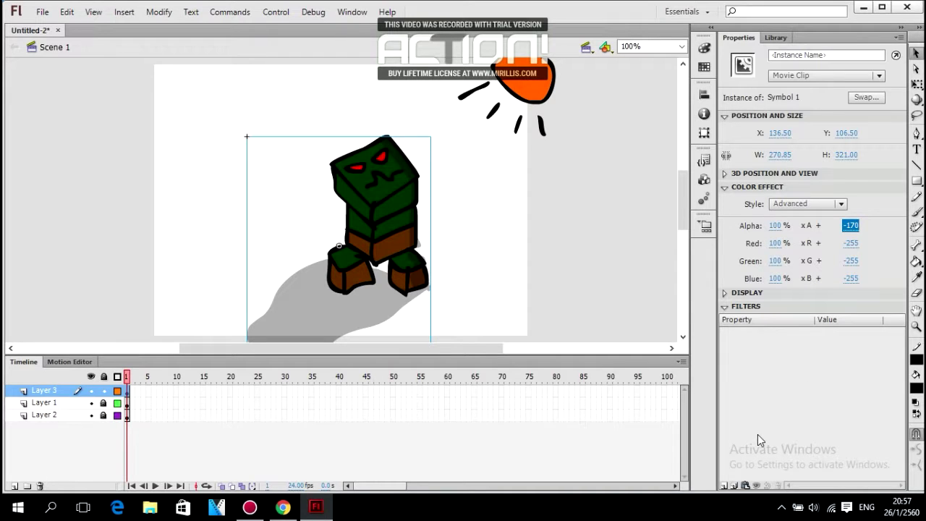
Step: Add a Blur filter to the shadow symbol with Blur X and Blur Y at 10 px
click(723, 486)
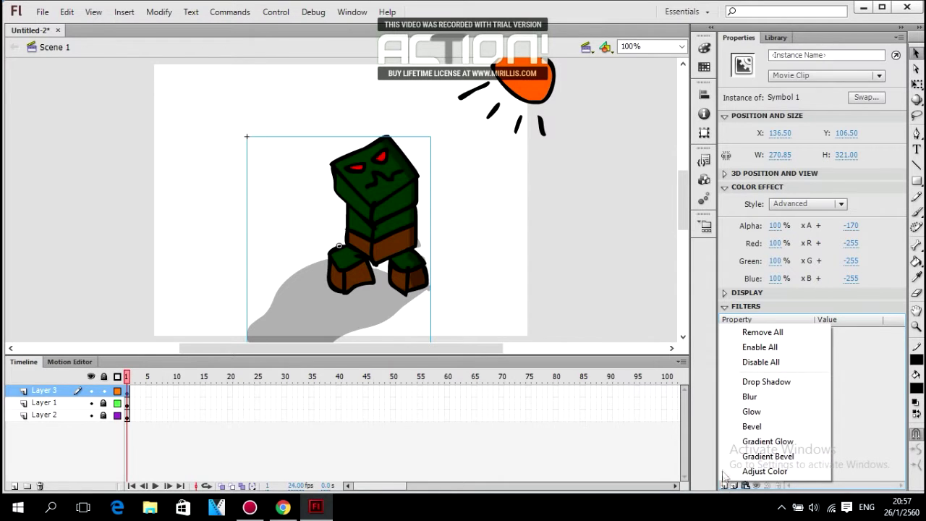
click(748, 397)
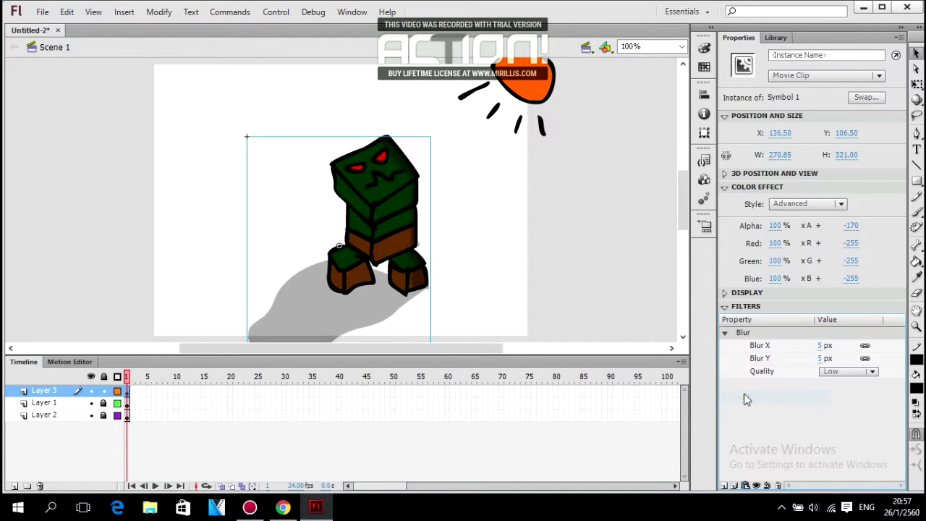
click(821, 346)
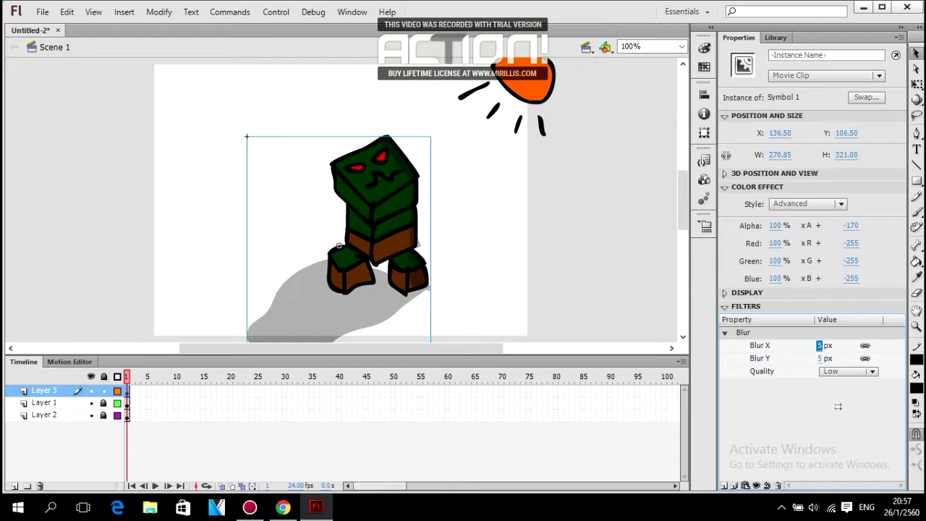
text(32)
key(Return)
text(10)
key(Return)
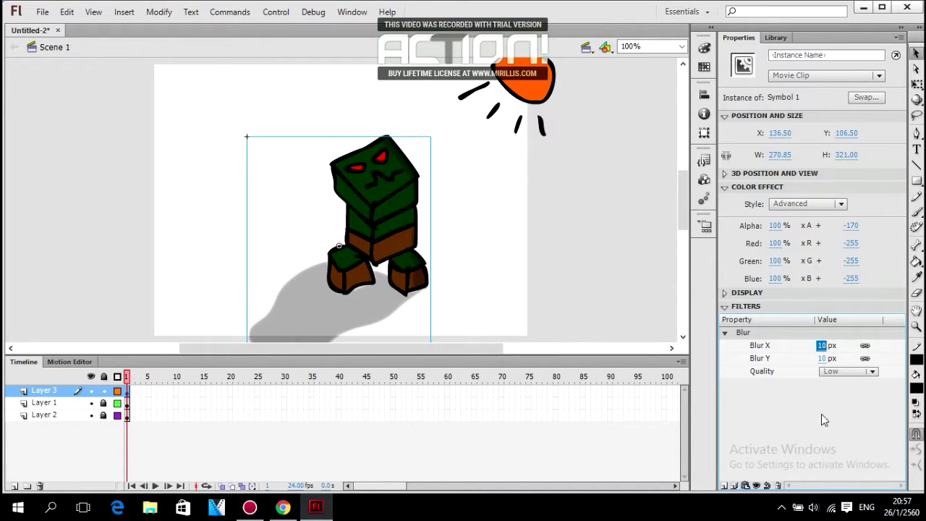
Step: Adjust the shadow's Blur X and Blur Y to 7 px and switch back to the Brush tool
click(823, 358)
text(26)
key(Return)
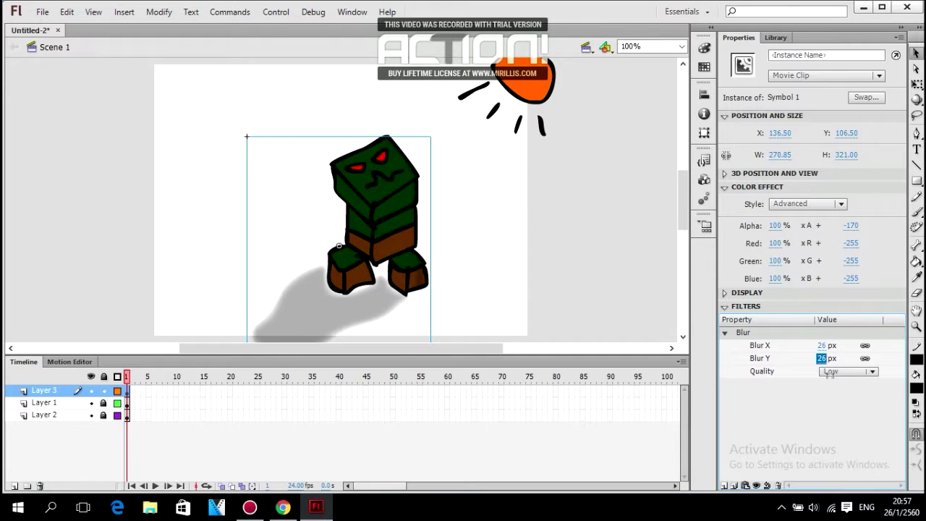
text(0)
key(Return)
drag(842, 404, 838, 397)
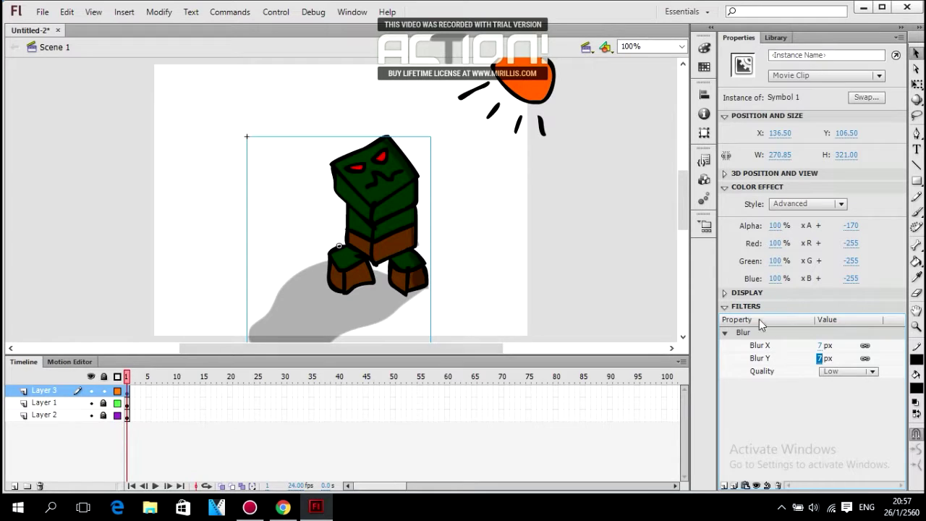
key(b)
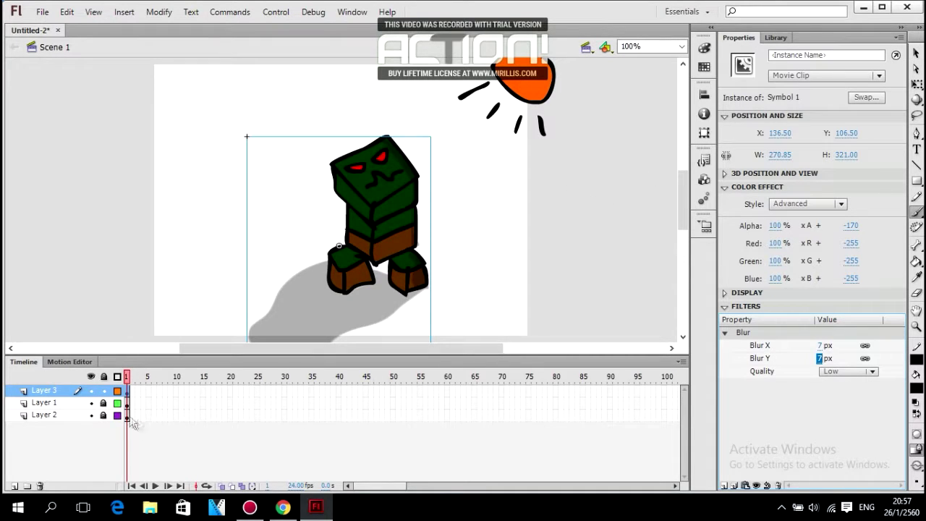
Step: Lock Layer 3, then select Layer 2 and unlock it for drawing
click(104, 391)
click(65, 415)
click(102, 416)
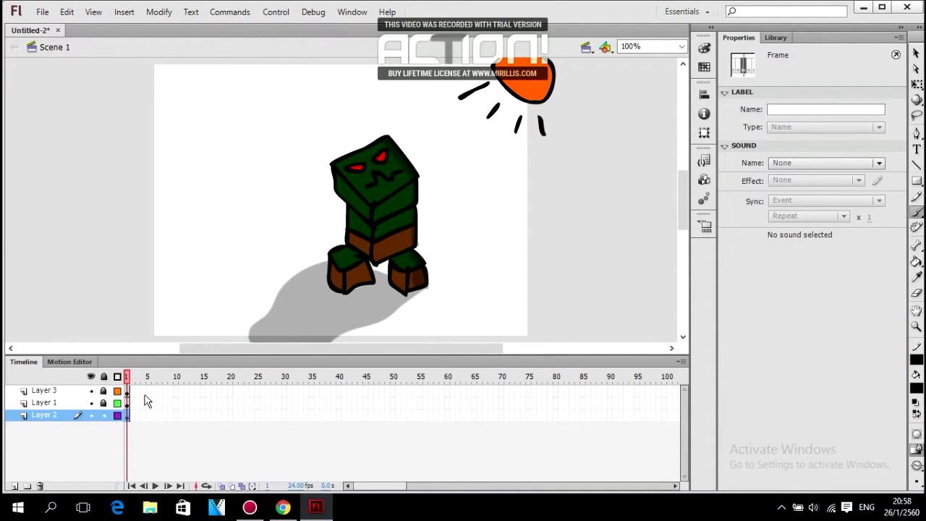
Step: Outline a wide ground area behind the character on Layer 2 with black Brush strokes, extending beyond the stage edges
mouse_move(530, 206)
mouse_down()
mouse_move(160, 204)
mouse_move(141, 211)
mouse_move(135, 340)
mouse_up()
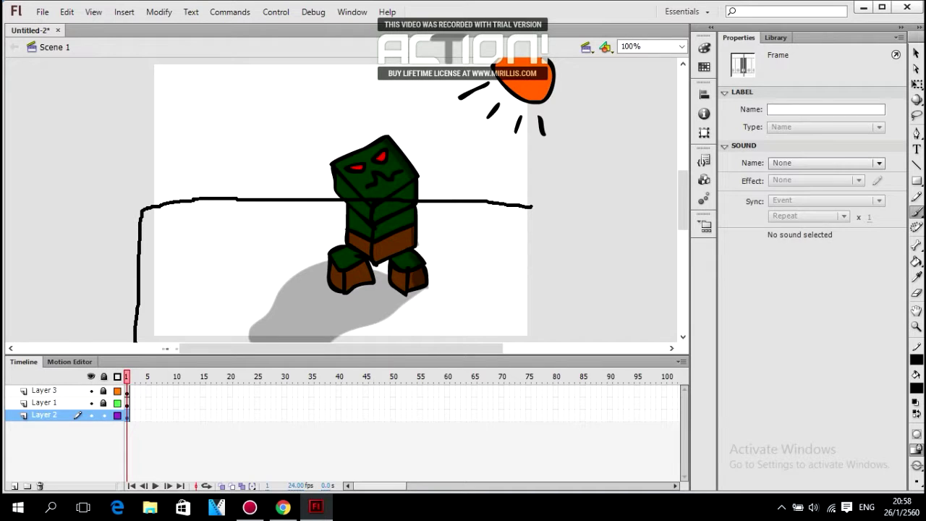
mouse_move(590, 355)
mouse_down()
mouse_move(580, 251)
mouse_move(534, 206)
mouse_up()
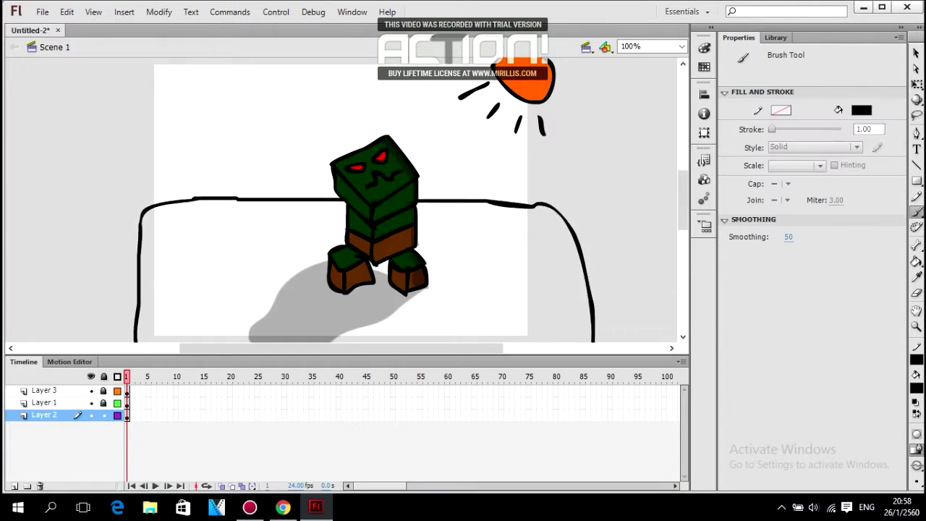
scroll(581, 218, down, 3)
drag(592, 223, 157, 230)
scroll(365, 208, up, 3)
scroll(187, 238, down, 2)
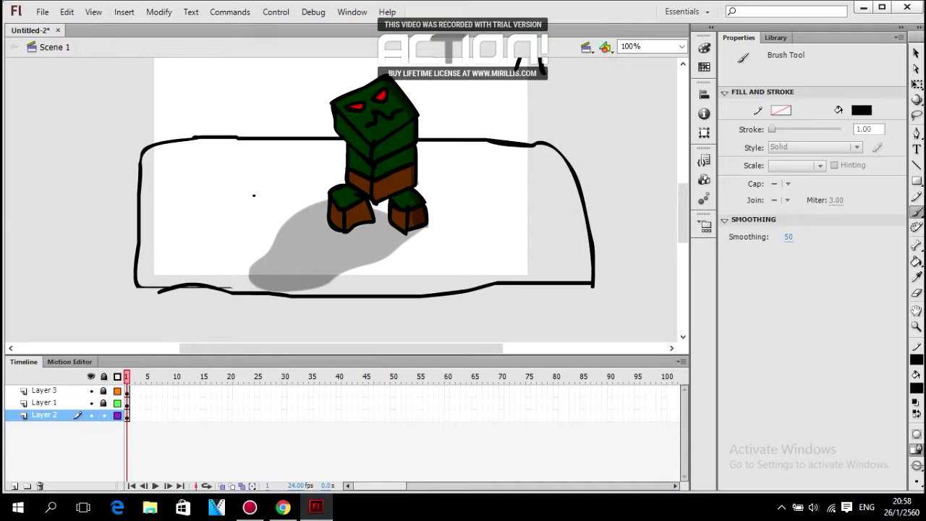
scroll(197, 187, up, 2)
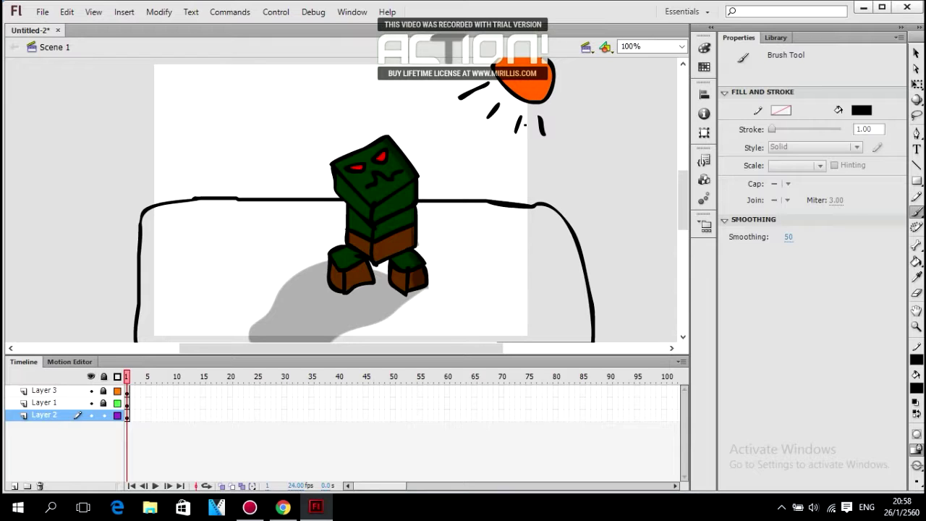
scroll(536, 203, down, 4)
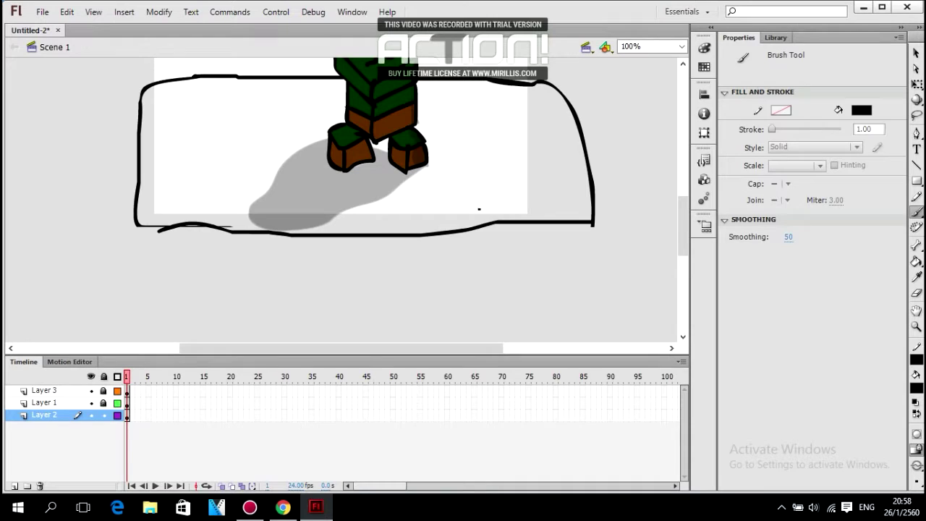
scroll(477, 210, up, 2)
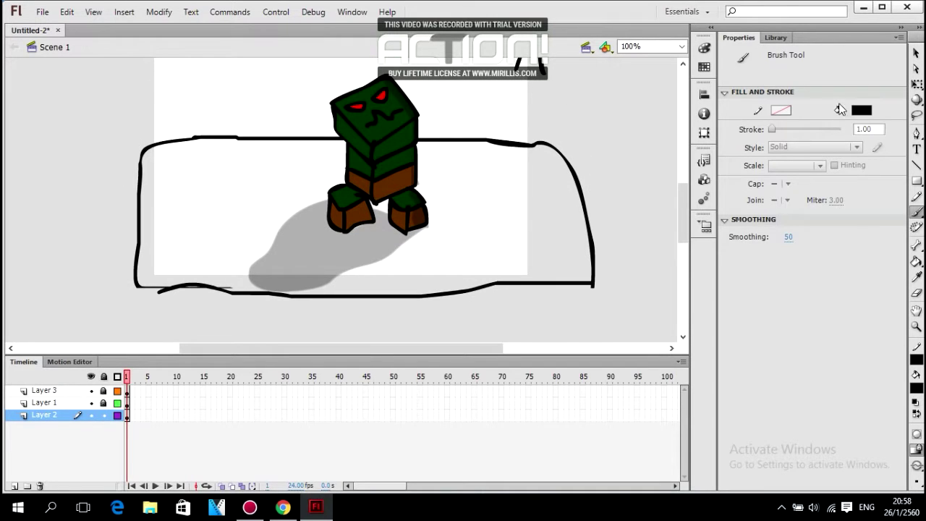
Step: Fill the outlined ground area with dark green #003300 using the Paint Bucket
click(861, 110)
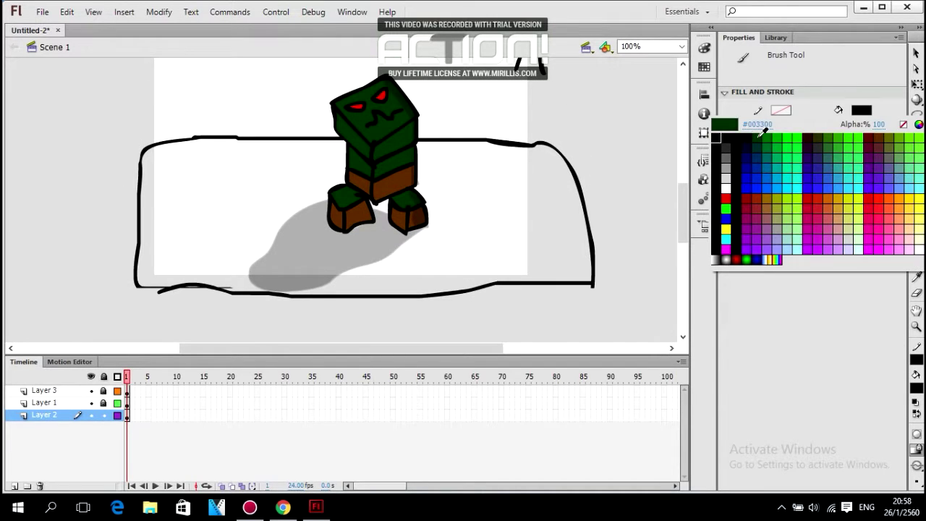
click(762, 132)
click(861, 111)
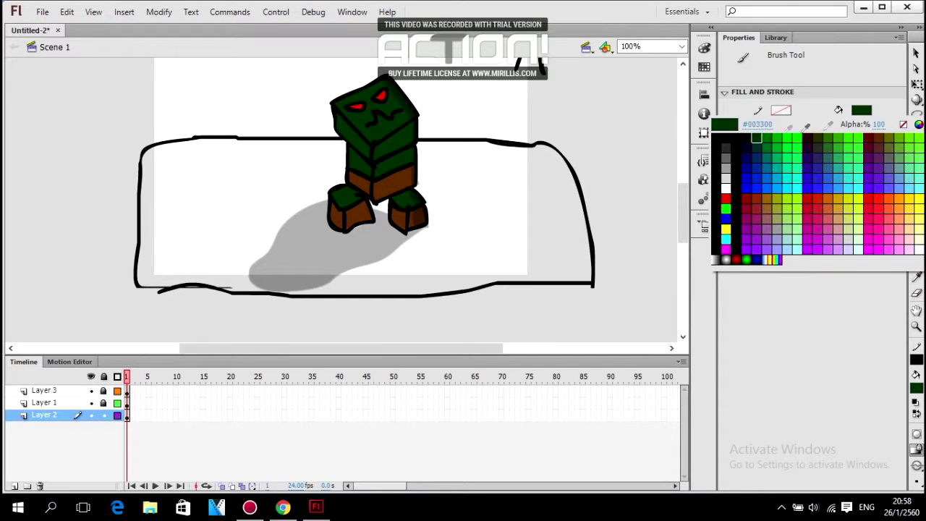
click(756, 136)
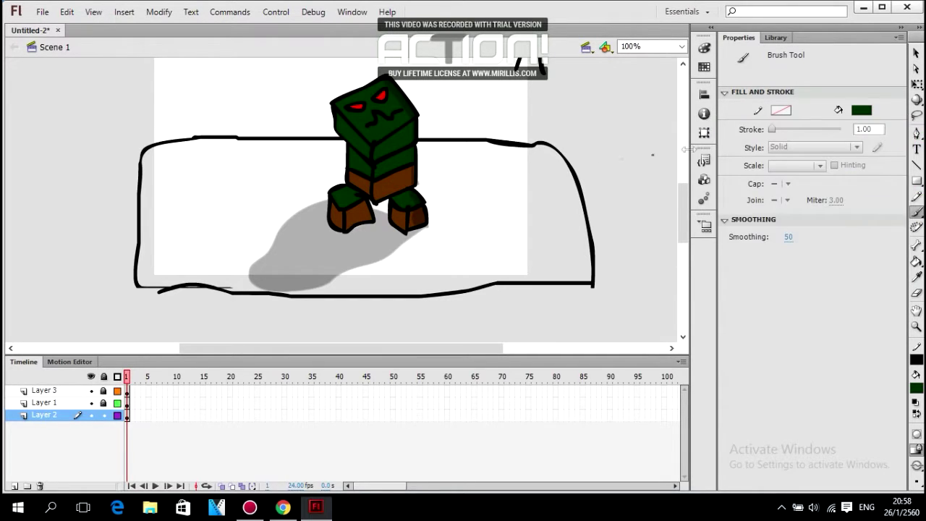
key(k)
click(480, 207)
scroll(484, 205, up, 2)
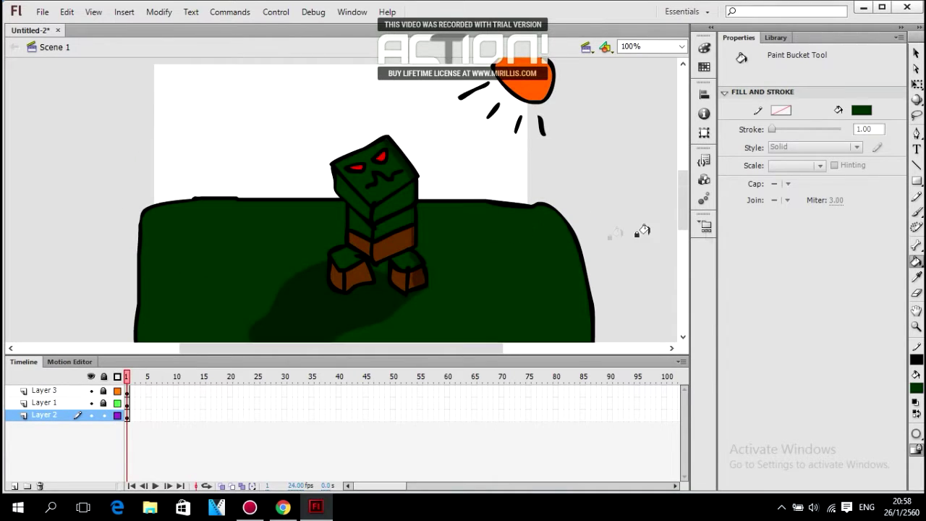
Step: Try a brighter green fill on the ground area and return it to dark green #003300
click(862, 110)
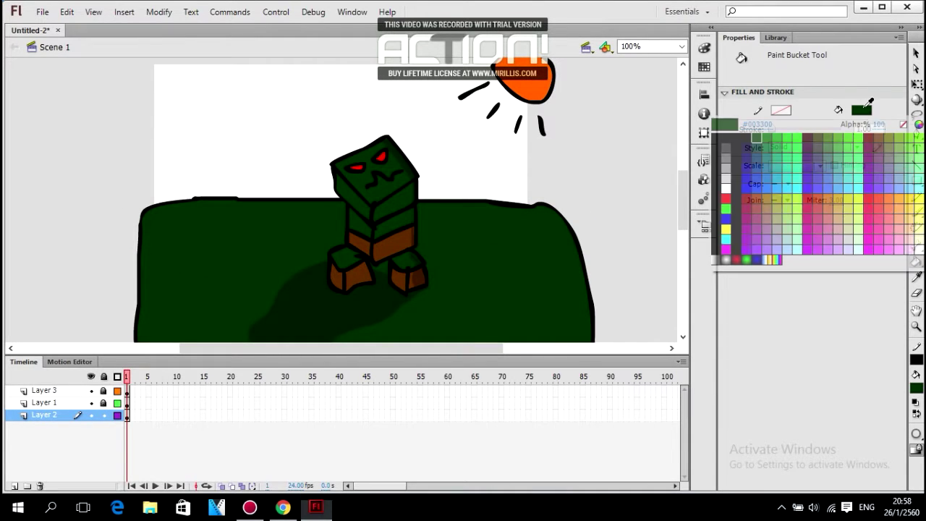
click(787, 139)
click(481, 250)
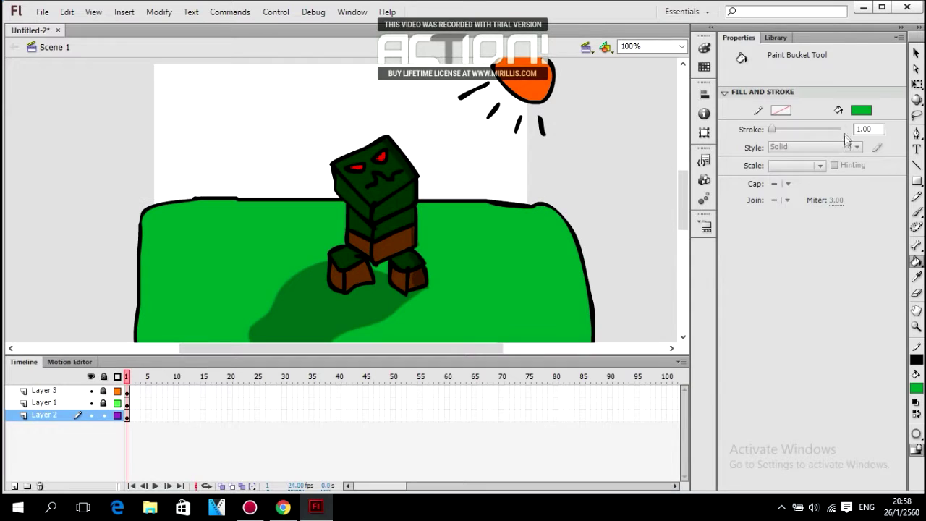
click(862, 110)
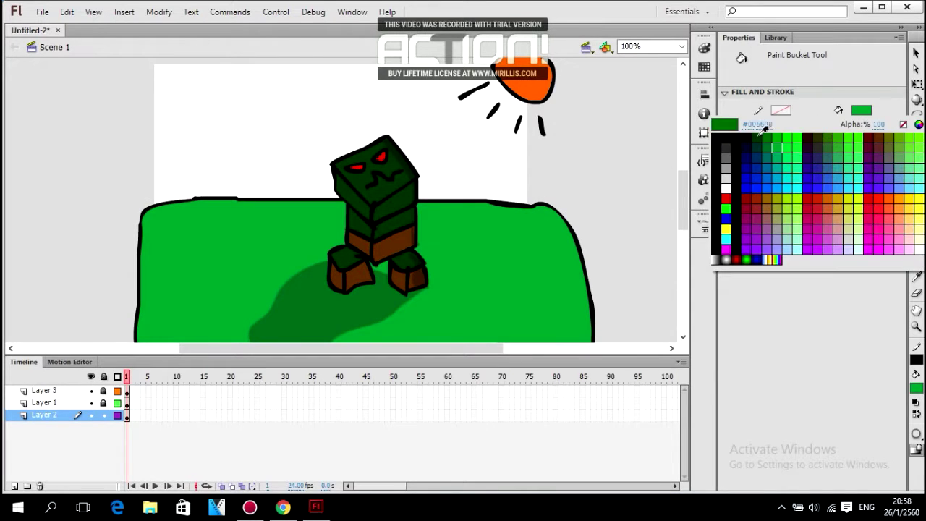
click(776, 149)
click(480, 263)
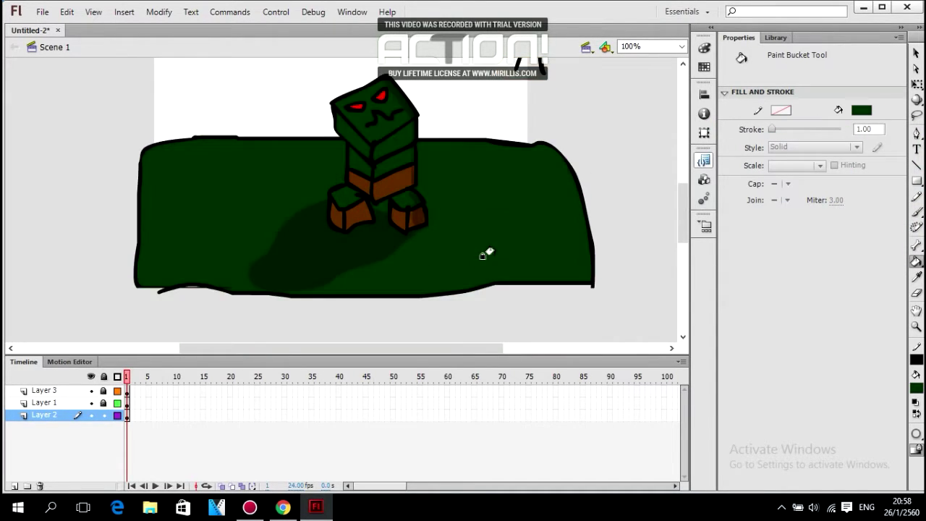
Step: Outline a long band behind the character along the ground's upper edge with the Brush in black
key(b)
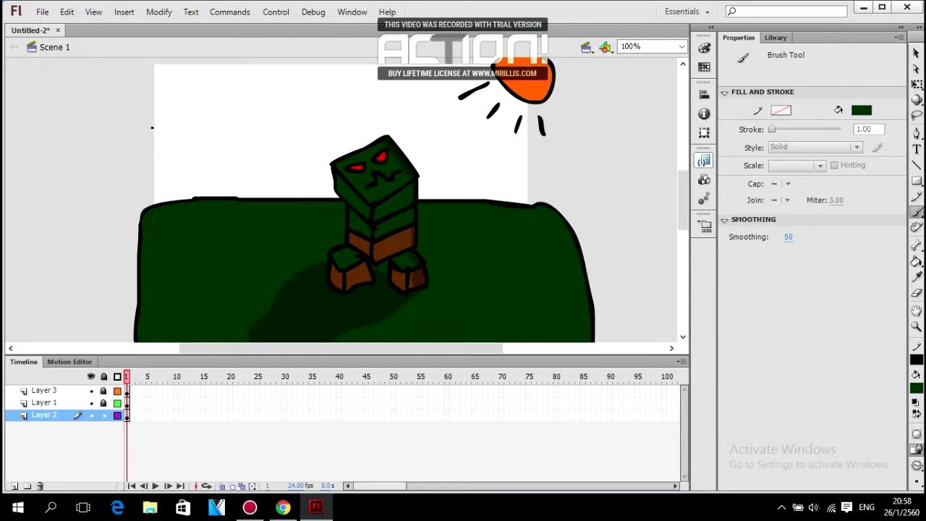
mouse_move(185, 128)
mouse_down()
mouse_move(401, 123)
mouse_move(524, 134)
mouse_move(556, 163)
mouse_move(559, 192)
mouse_up()
key(ctrl+z)
click(861, 110)
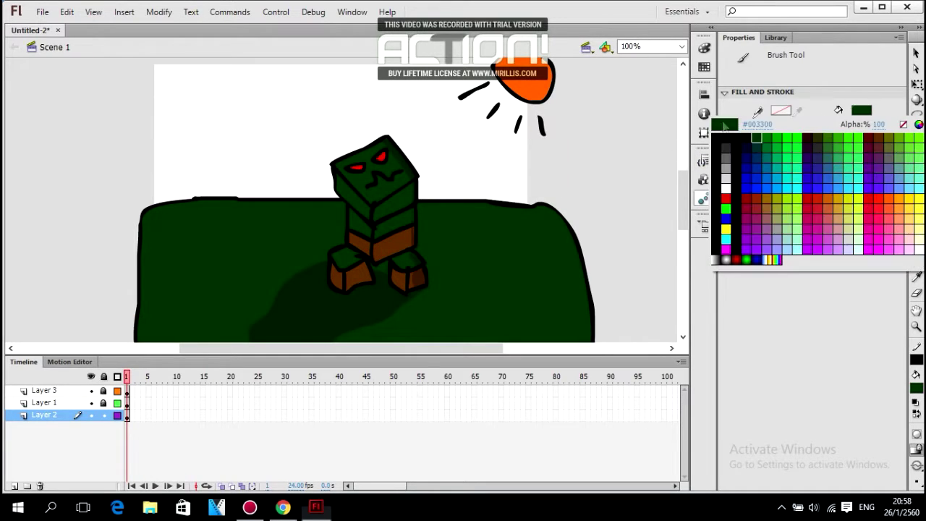
click(726, 138)
mouse_move(553, 207)
mouse_down()
mouse_move(552, 174)
mouse_move(492, 157)
mouse_move(388, 153)
mouse_move(127, 162)
mouse_move(131, 201)
mouse_up()
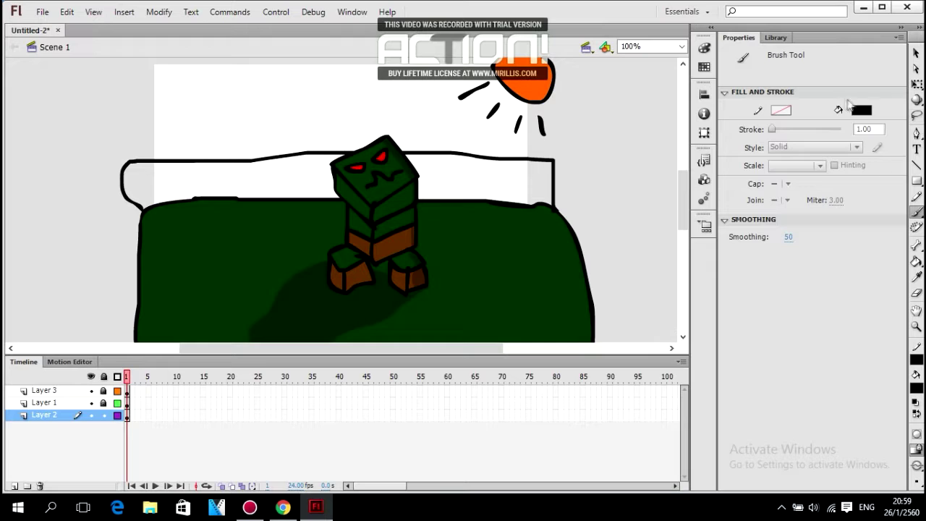
Step: Set the fill colour to light cyan
click(861, 110)
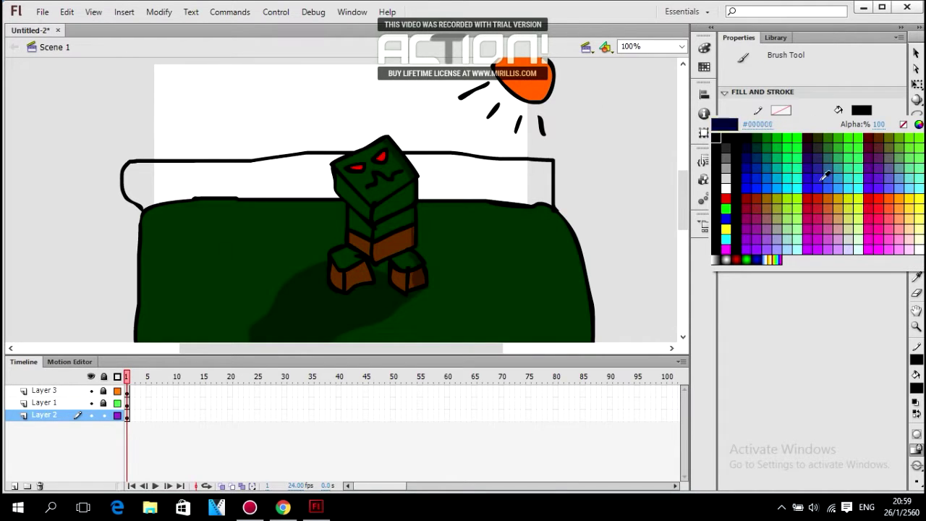
click(844, 185)
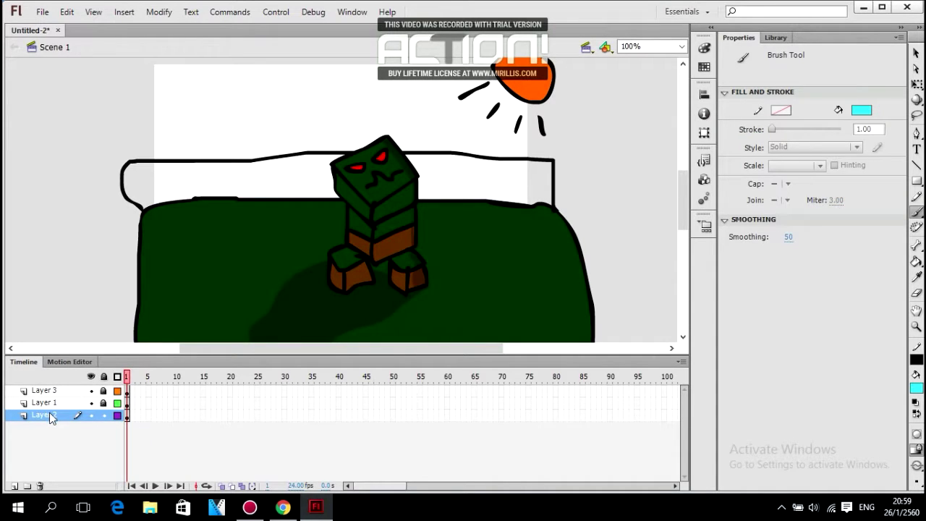
Step: Try Layer 2 at the top of the layer stack, return it to the bottom and deselect its artwork
drag(50, 417, 48, 405)
drag(49, 381, 49, 383)
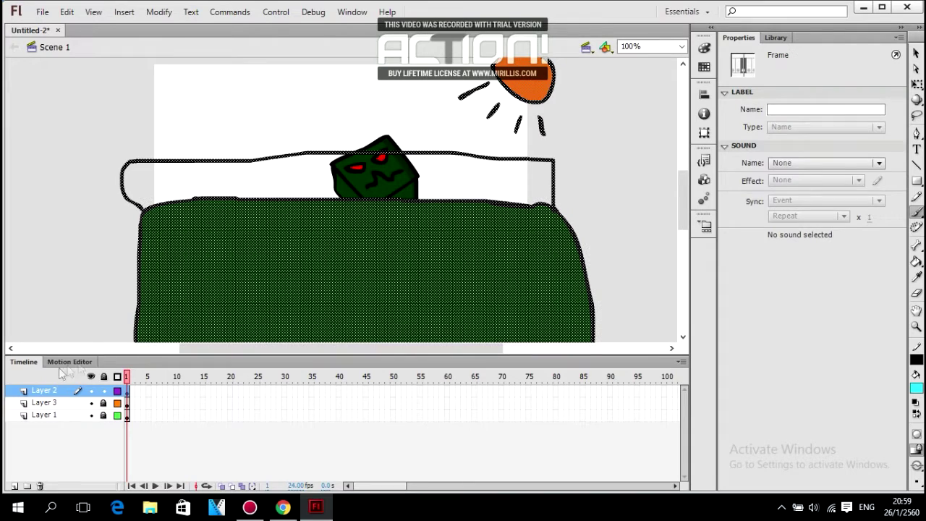
drag(52, 404, 50, 437)
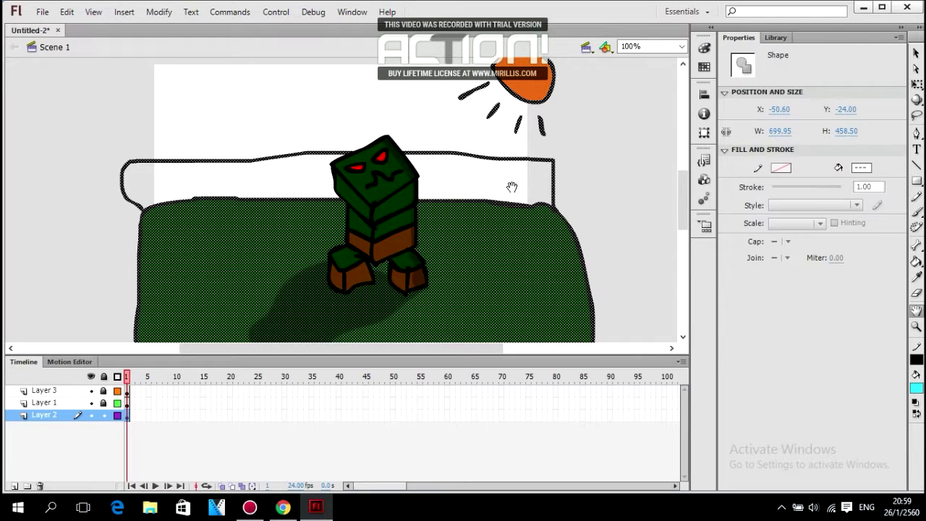
key(v)
click(590, 204)
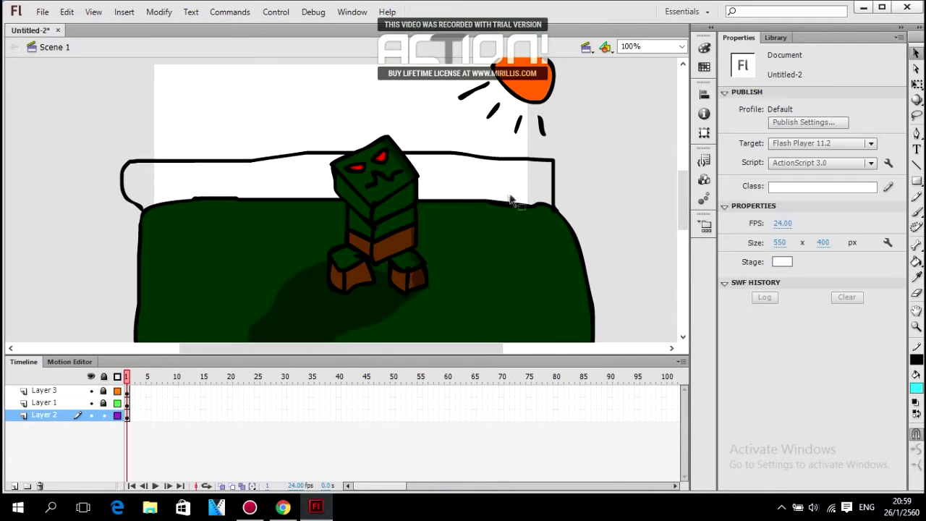
Step: Fill the band behind the character with light cyan using the Paint Bucket
key(k)
click(498, 188)
scroll(521, 194, up, 2)
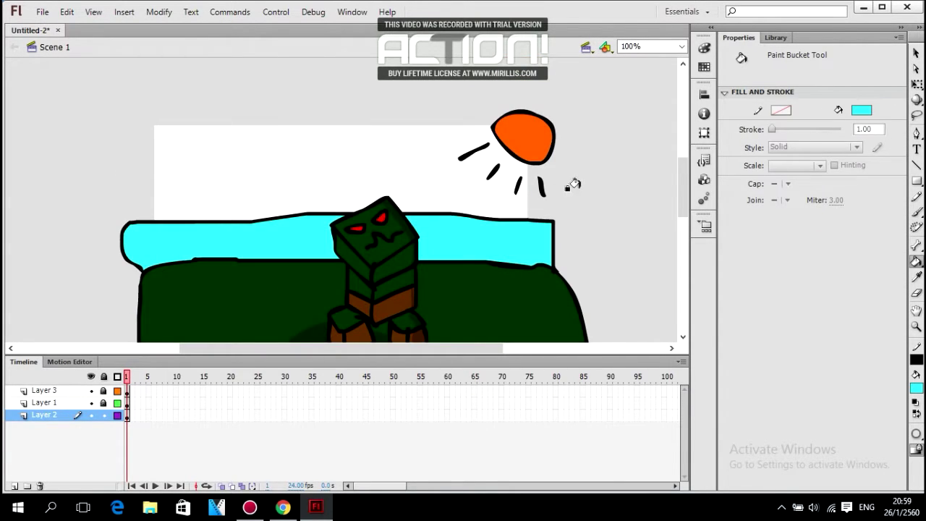
scroll(529, 236, down, 2)
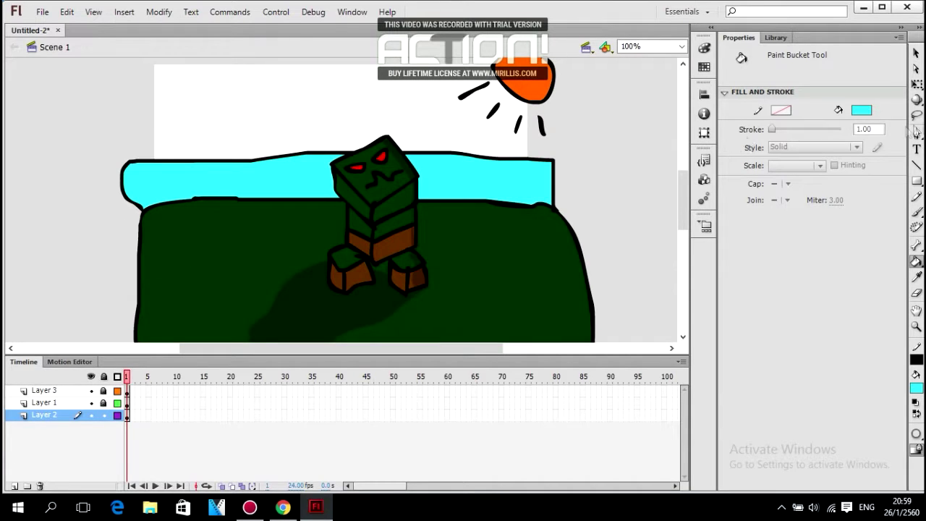
Step: Fill the band behind the character with dark blue
click(861, 113)
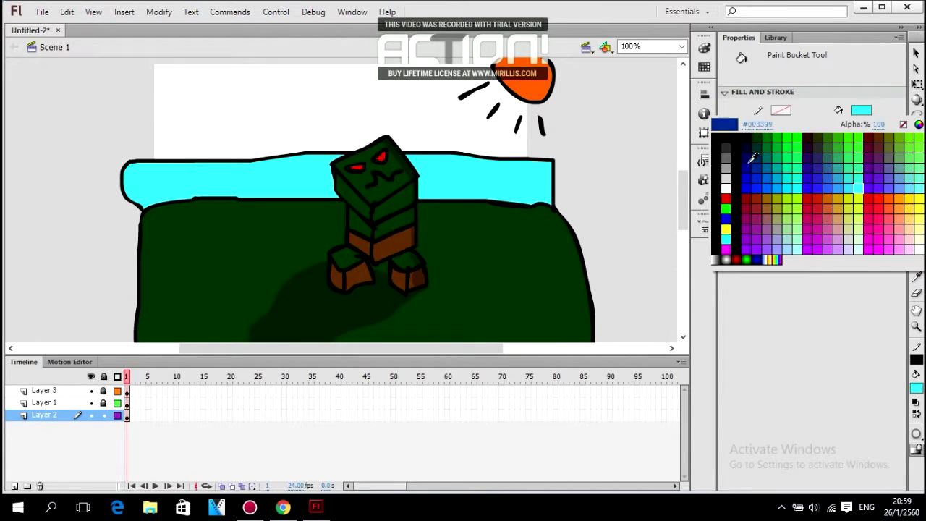
click(753, 157)
click(512, 175)
Step: Draw black wavy ripple lines across the dark blue band with the Brush
key(b)
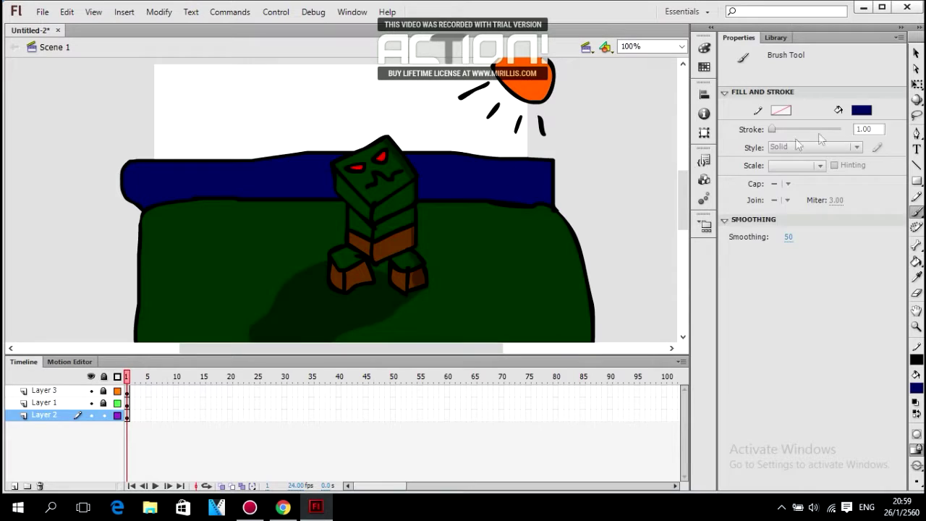
click(861, 110)
click(715, 139)
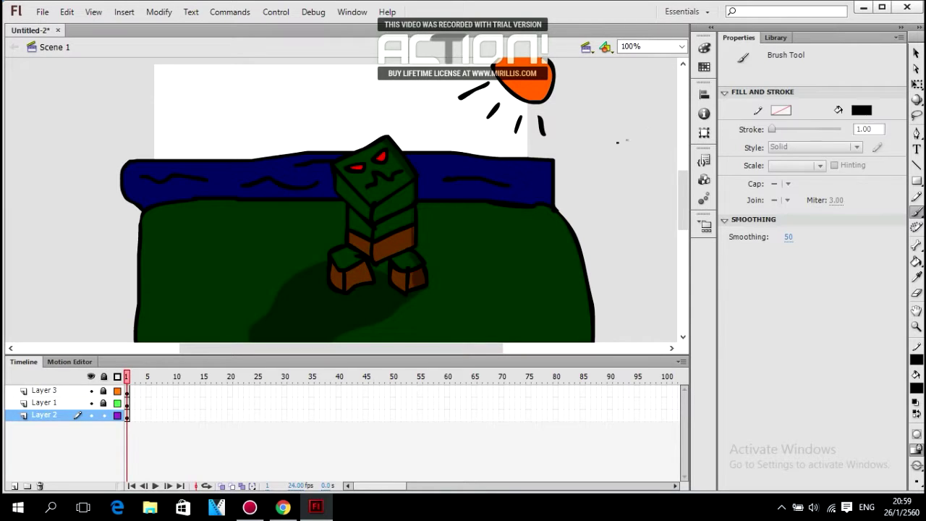
Step: Outline a sky area in black above the dark blue band, enclosing the sun, and fill it with medium blue
scroll(572, 190, up, 2)
mouse_move(555, 220)
mouse_down()
mouse_move(572, 105)
mouse_move(484, 95)
mouse_move(268, 91)
mouse_move(247, 113)
mouse_move(170, 90)
mouse_move(114, 123)
mouse_move(108, 180)
mouse_move(132, 220)
mouse_up()
key(k)
click(861, 110)
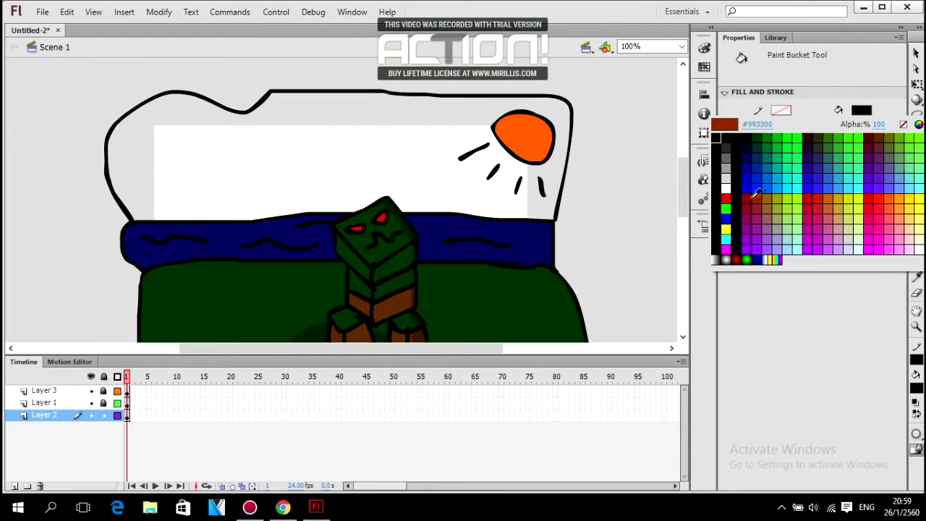
click(773, 172)
click(384, 143)
Step: Test the movie to preview the finished scene, then close the preview window
scroll(384, 143, down, 3)
scroll(383, 143, up, 3)
scroll(383, 143, down, 3)
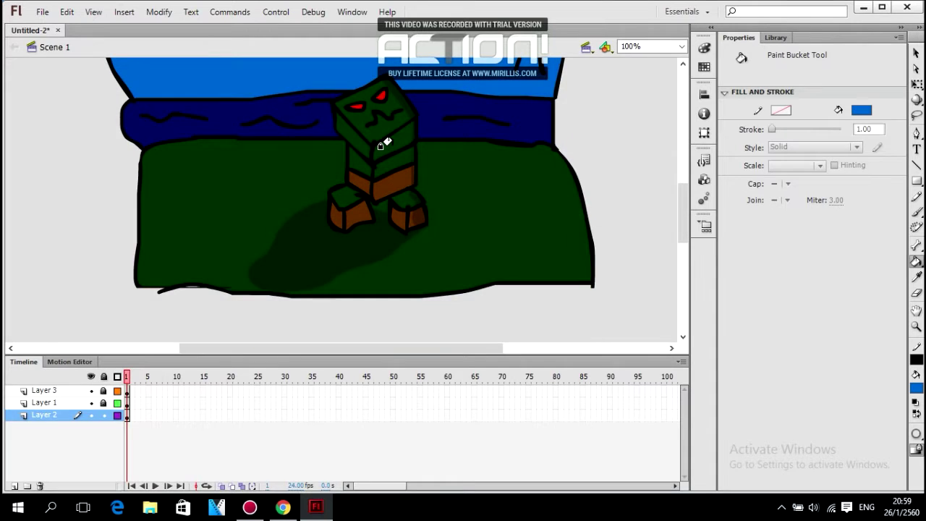
scroll(384, 143, up, 4)
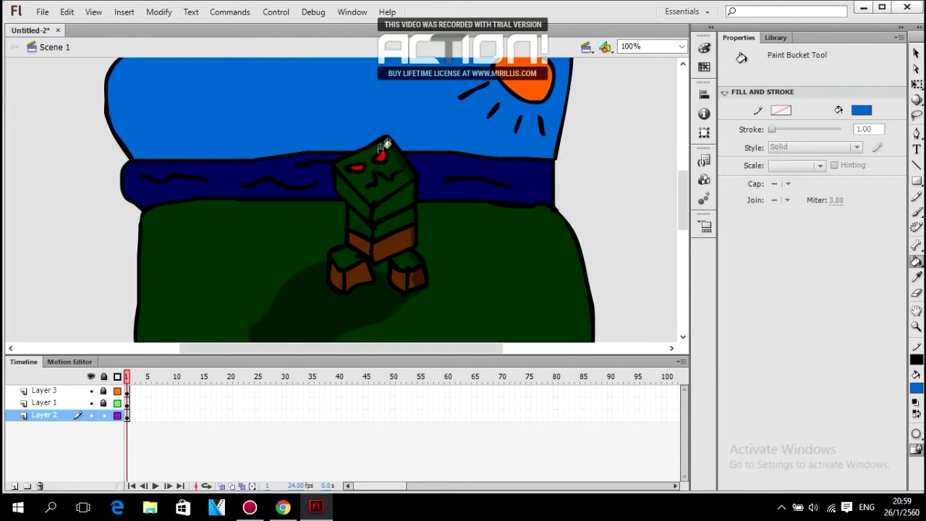
scroll(383, 143, down, 2)
key(ctrl+Return)
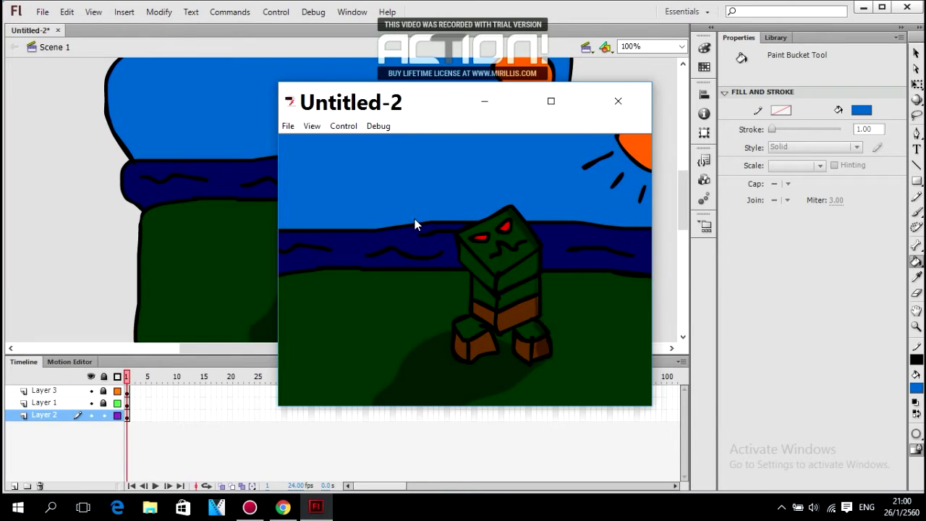
click(629, 100)
Step: Zoom the stage out to 50% to view the whole drawing
scroll(590, 155, up, 3)
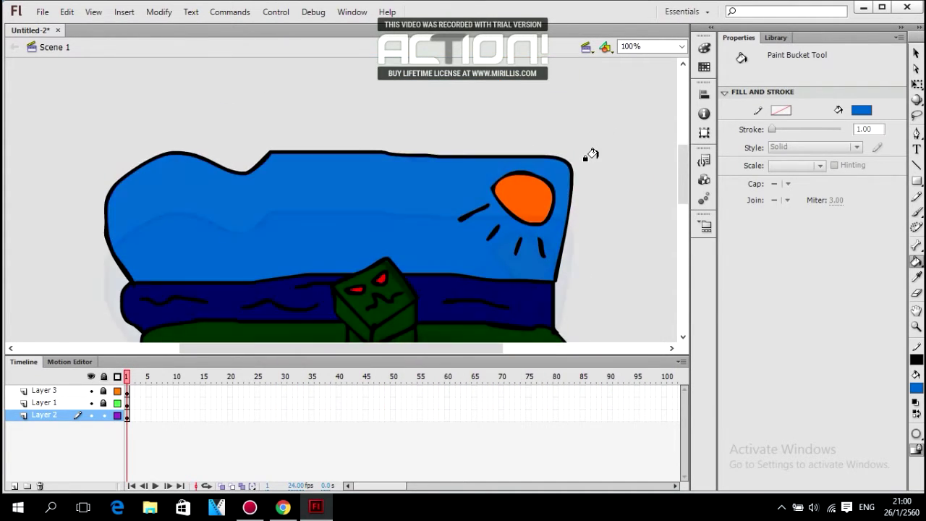
scroll(591, 155, down, 3)
key(ctrl+minus)
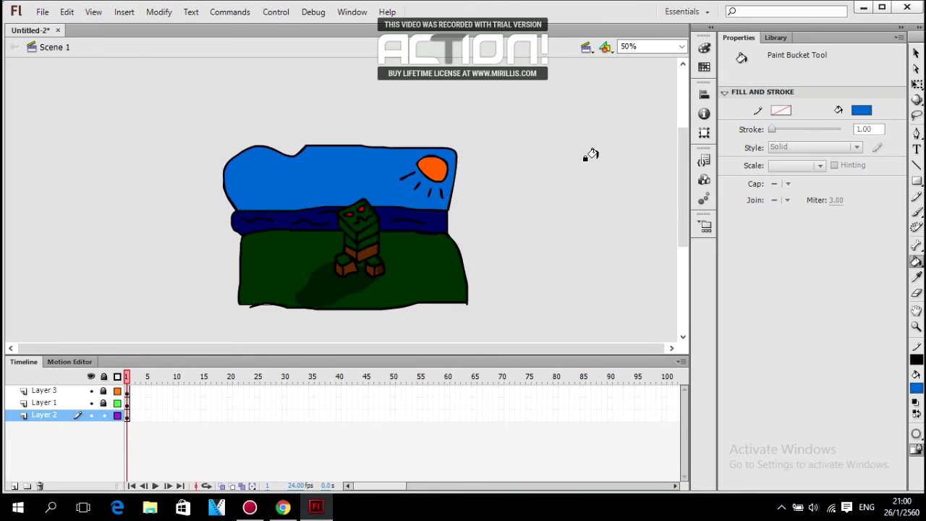